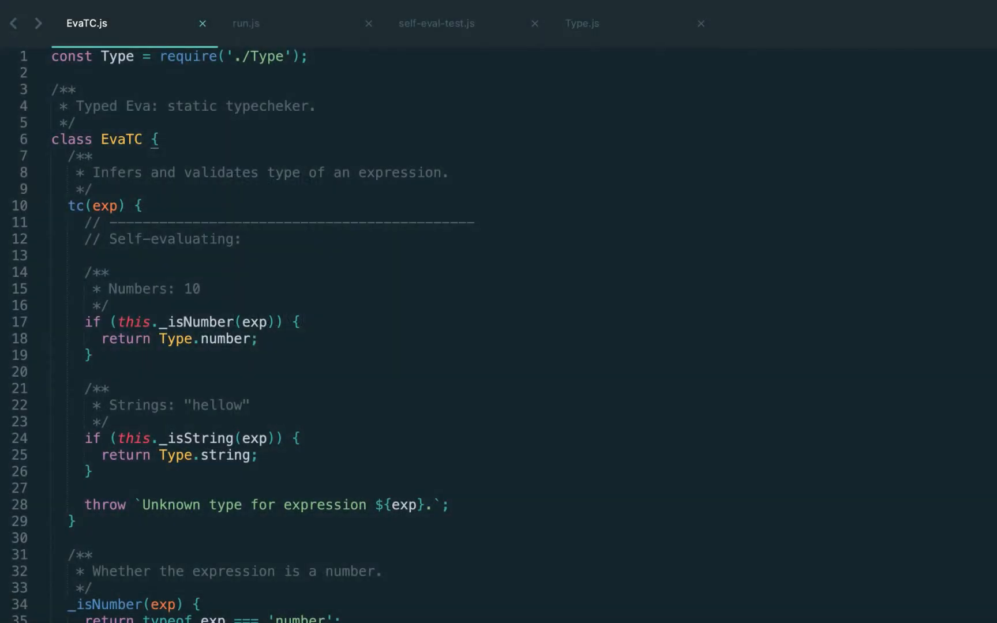
Review self-eval-test.js and Type.js, then create math-test.js from the runner in run.js
click(470, 23)
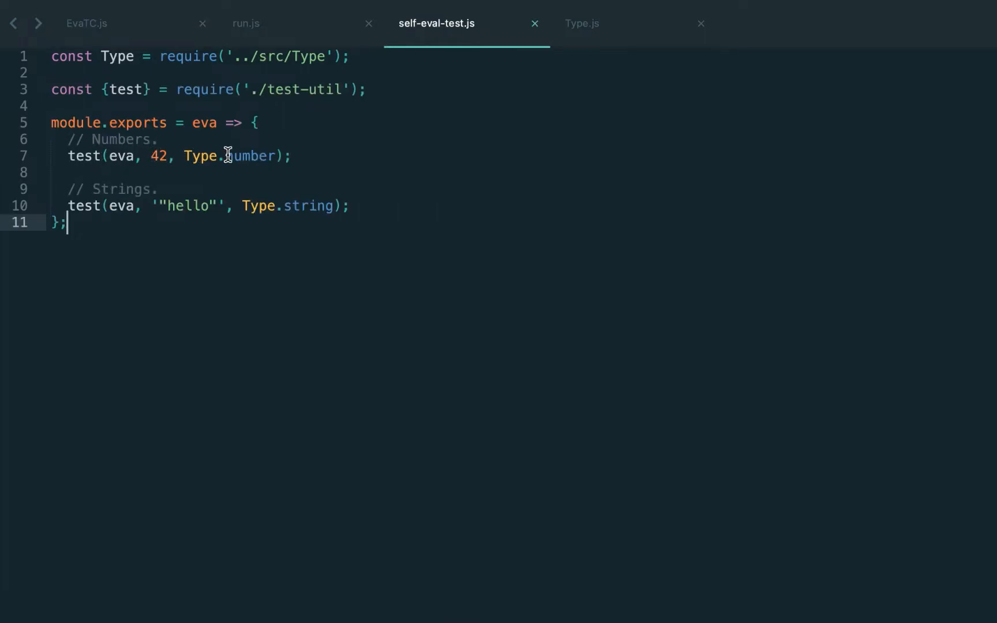
click(582, 22)
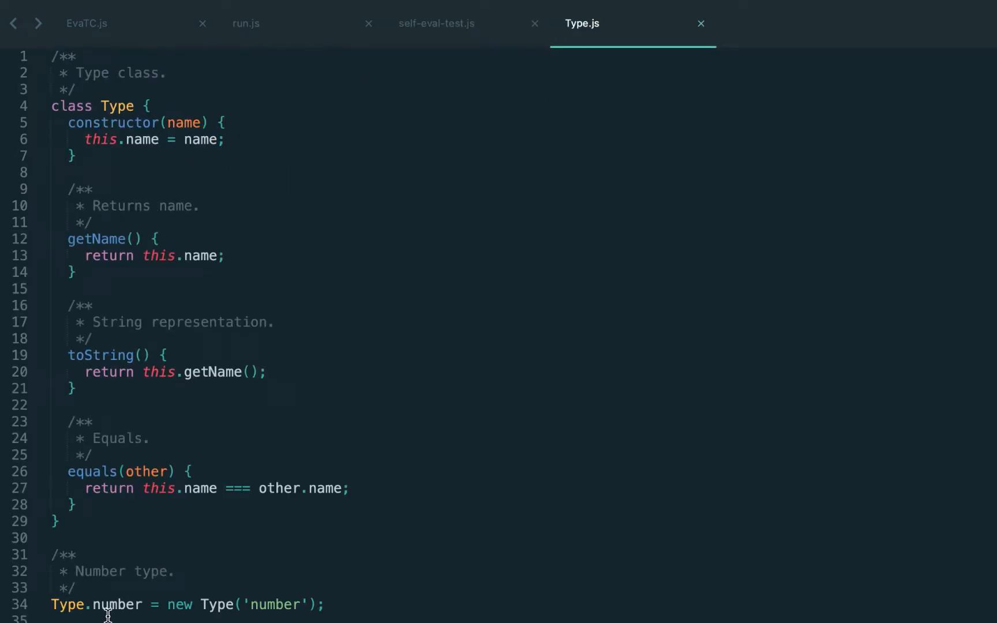
click(431, 43)
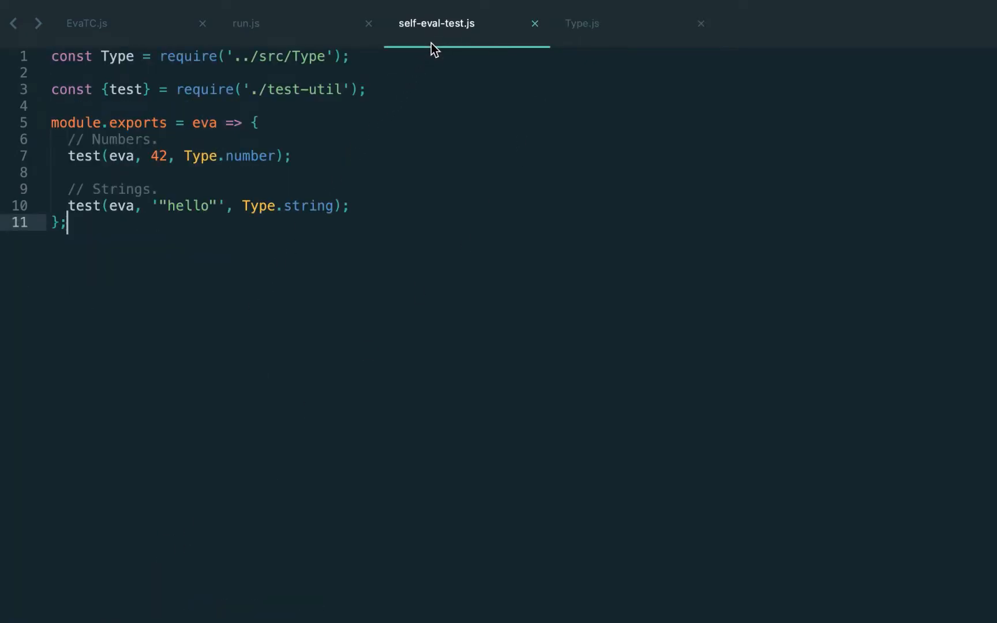
click(301, 39)
text(__tests__/math)
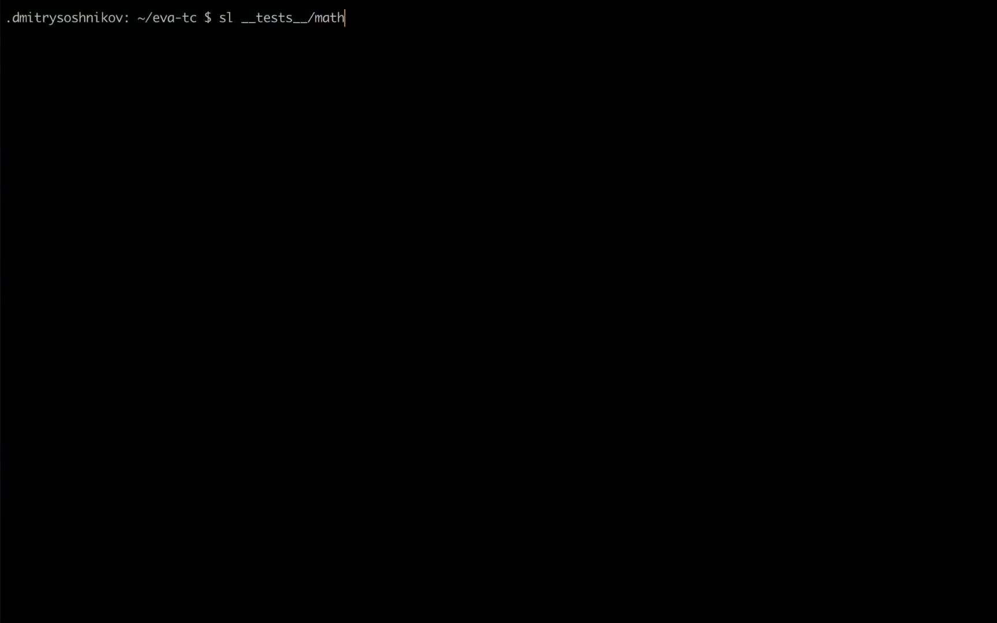
text(-test.js)
key(Return)
Register './math-test.js' in run.js by duplicating the self-eval-test require line
click(534, 27)
click(602, 108)
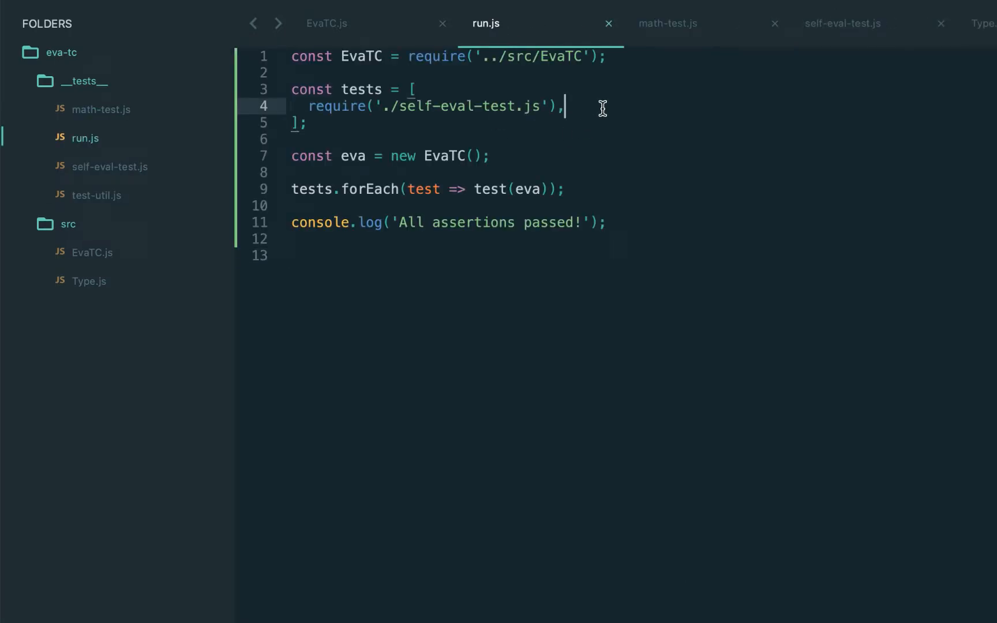
key(ctrl+shift+d)
double_click(457, 122)
text(math)
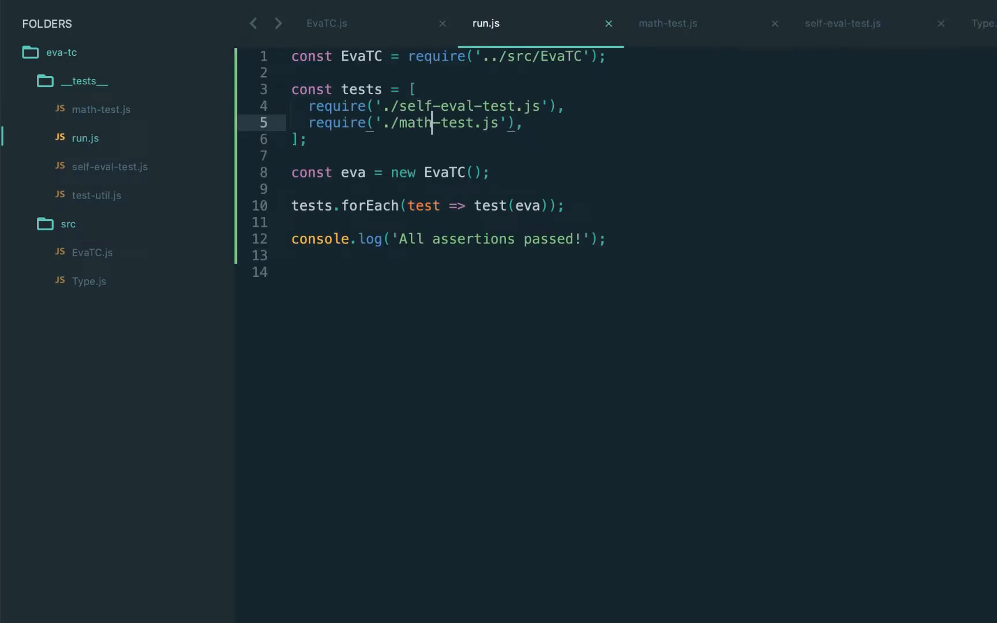
key(ctrl+Page_Down)
text([])
text(''], Type.number)
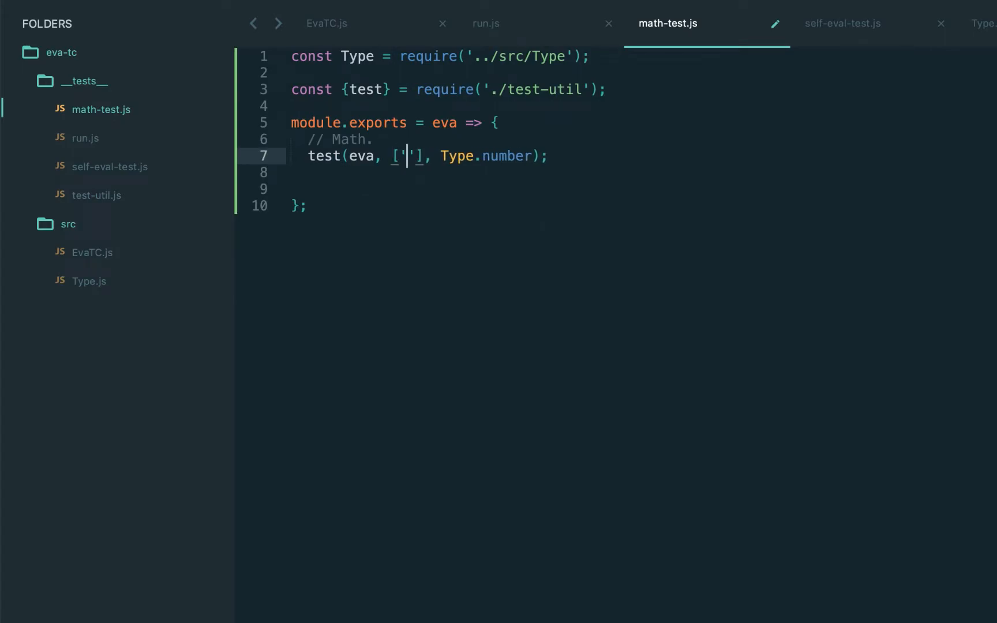
text(+)
text(, 2)
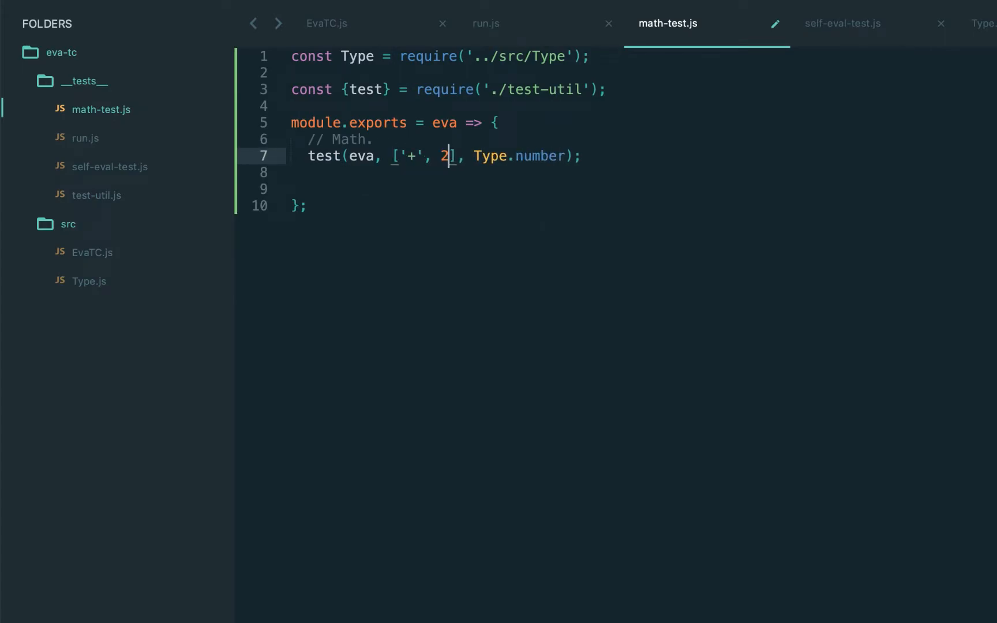
text(, 3)
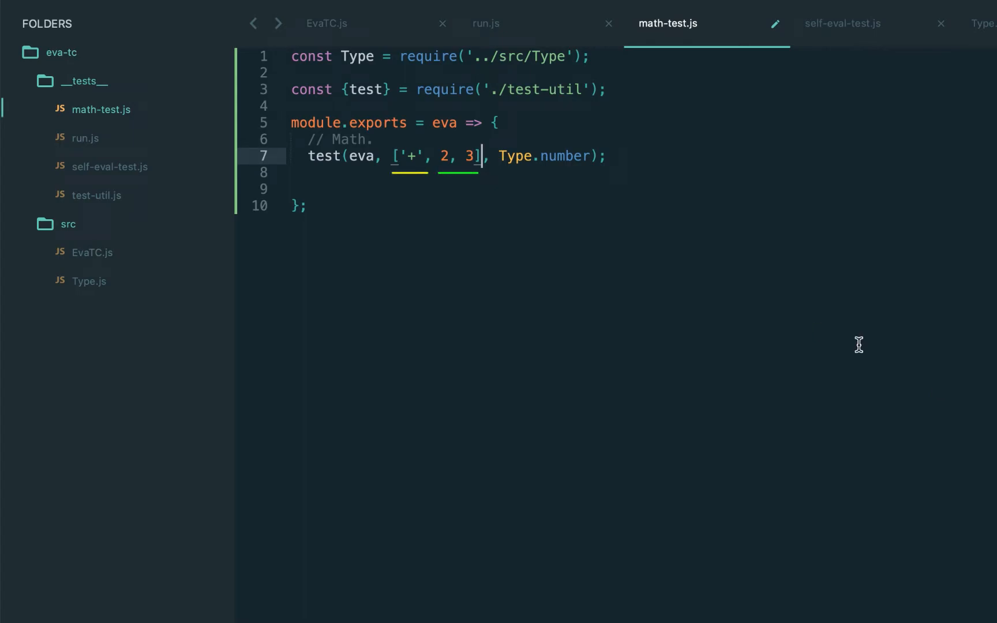
Write four Type.number tests for +, -, * and / in math-test.js and save
drag(500, 156, 591, 156)
click(668, 155)
key(ctrl+shift+d)
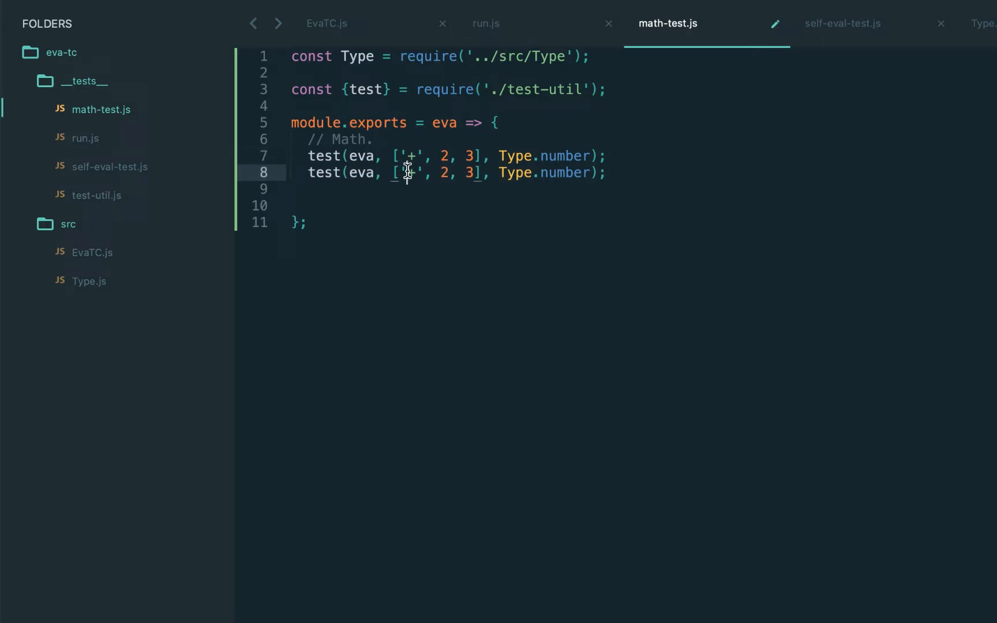
double_click(411, 172)
text(-)
click(649, 172)
key(ctrl+shift+d)
double_click(411, 190)
text(*)
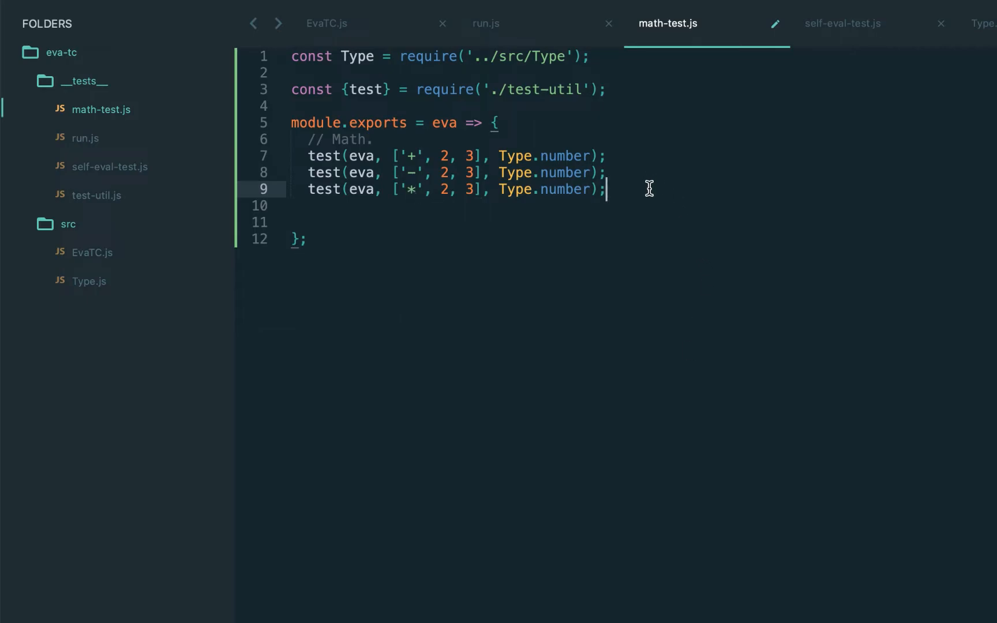
key(ctrl+shift+d)
double_click(411, 206)
text(/)
key(ctrl+s)
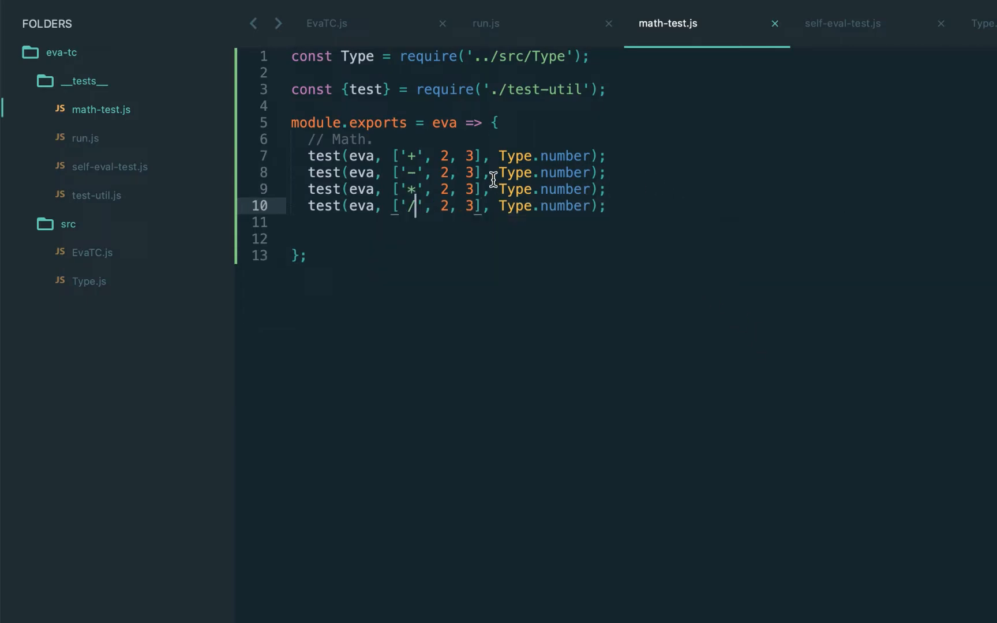
Give the subtraction and multiplication tests their own distinct operands
double_click(444, 172)
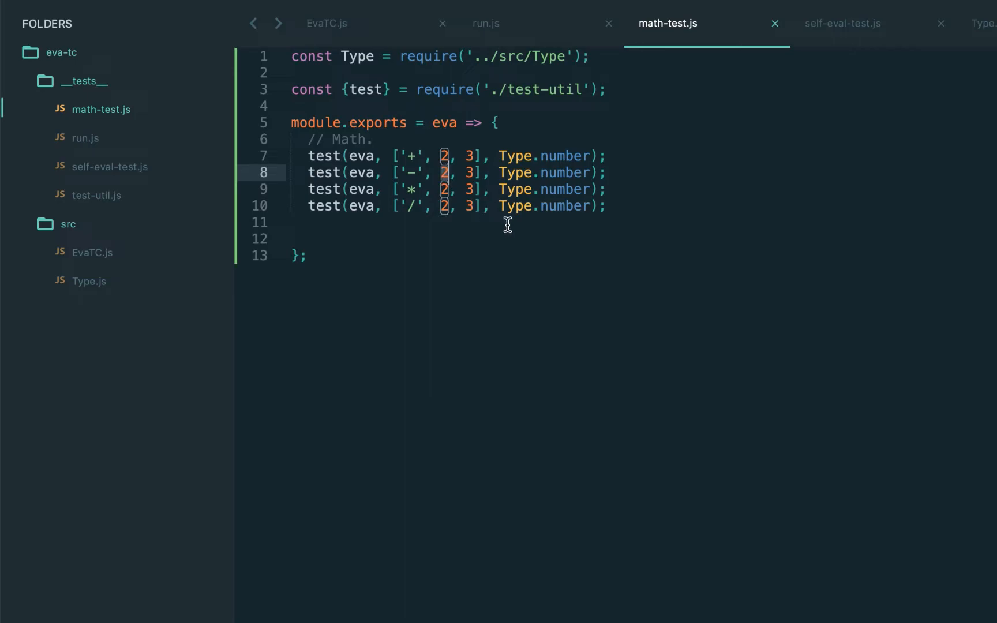
text(1)
double_click(468, 173)
text(5)
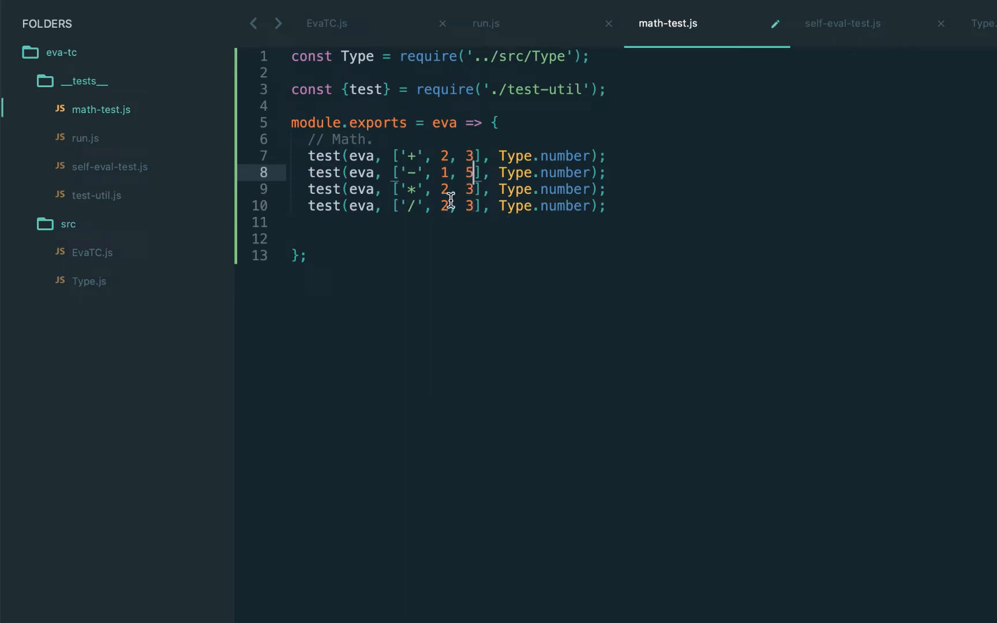
double_click(445, 190)
text(4)
double_click(470, 189)
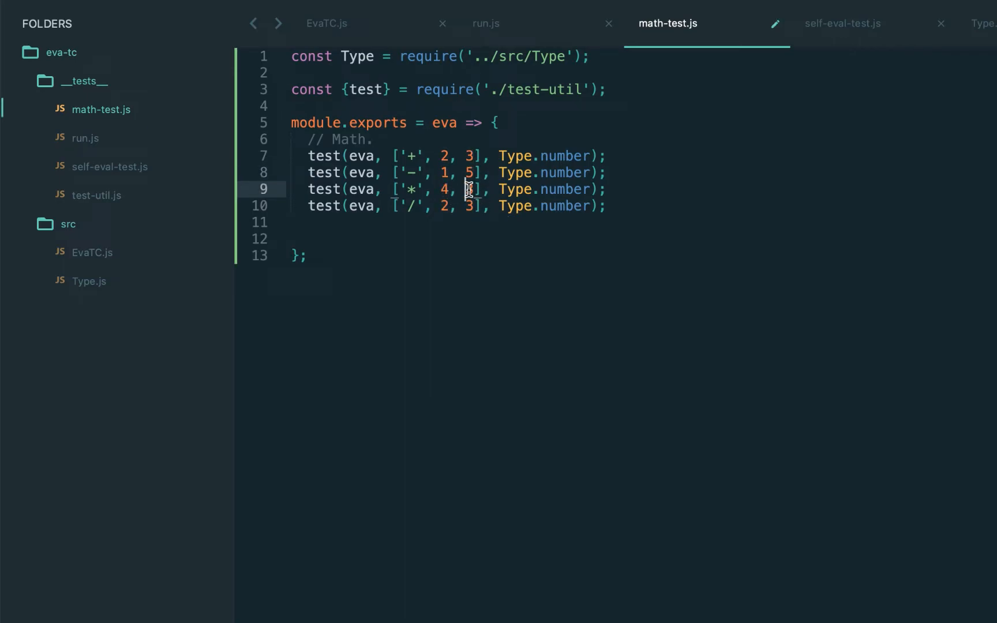
text(2)
click(526, 265)
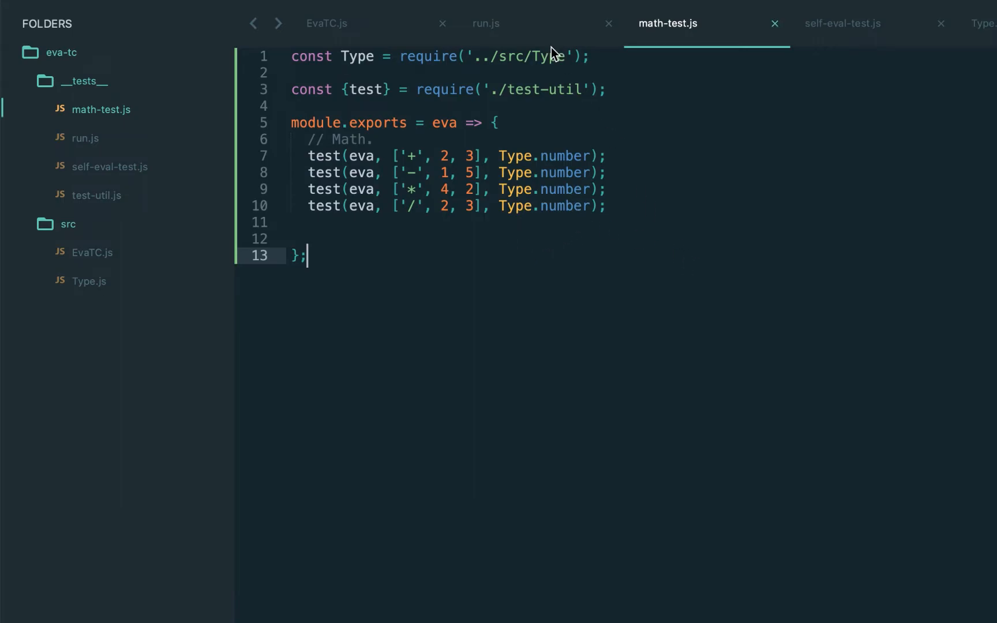
Run the suite from run.js and note the 'Unknown type for expression +,2,3' failure
click(483, 28)
click(701, 390)
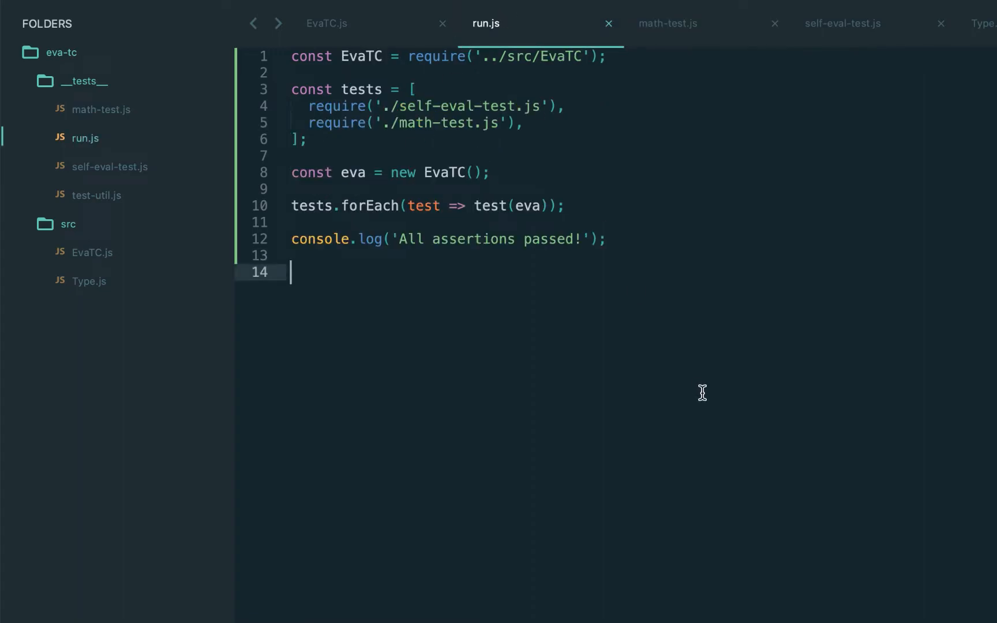
key(ctrl+b)
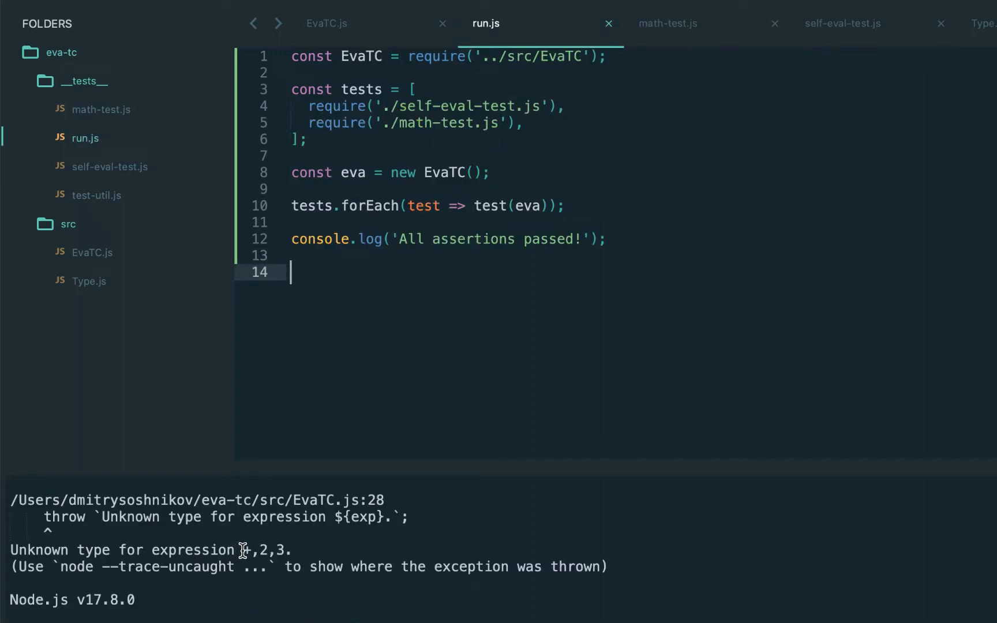
drag(241, 550, 284, 550)
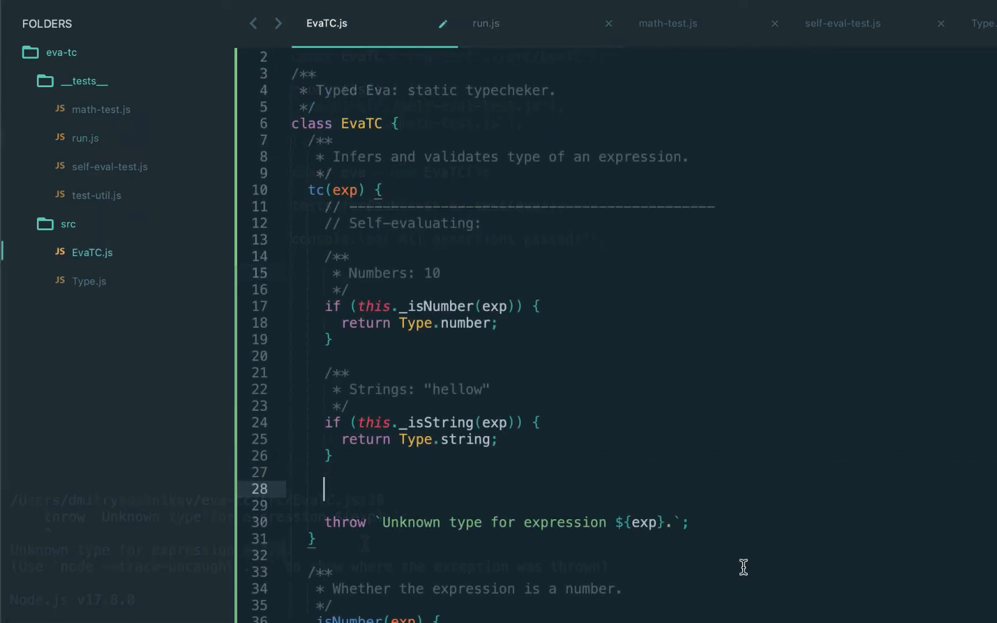
Add a Math operations section in tc with a plus-operator branch and save
key(Return)
key(Return)
text(if (exp)
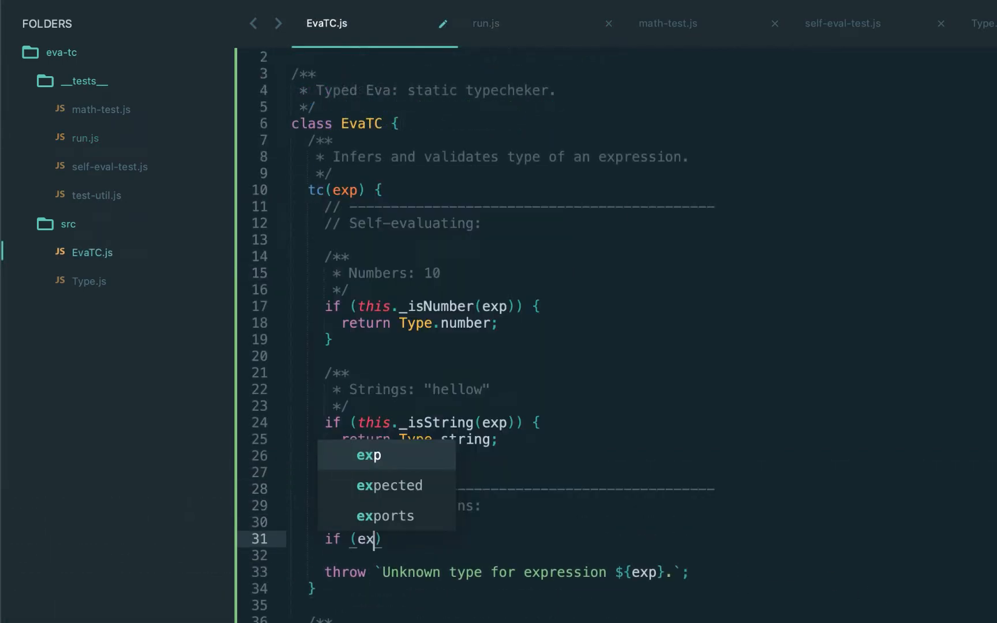
text([0] === ')
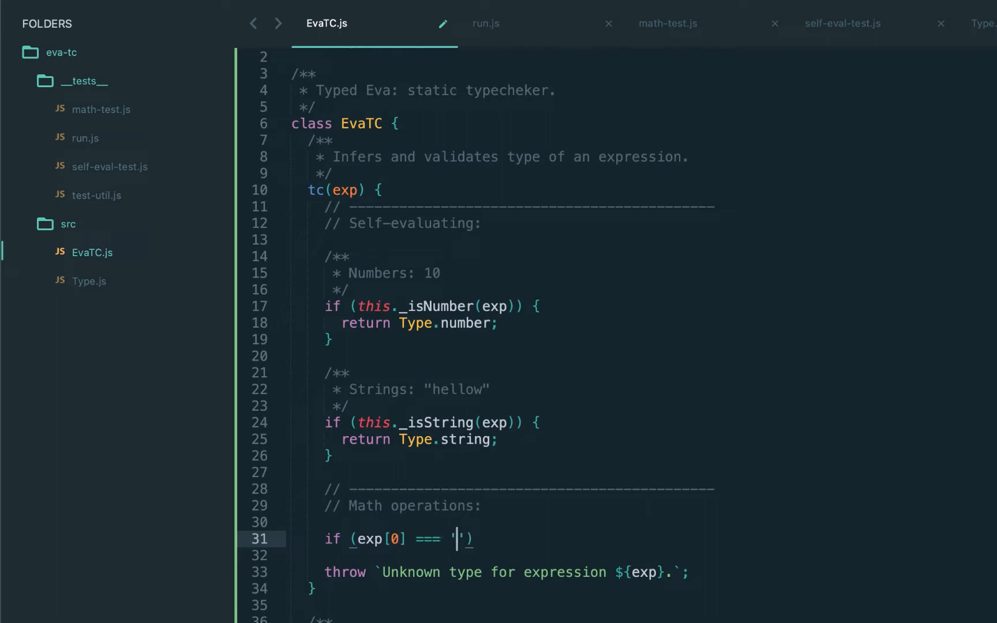
text(+') {)
key(Return)
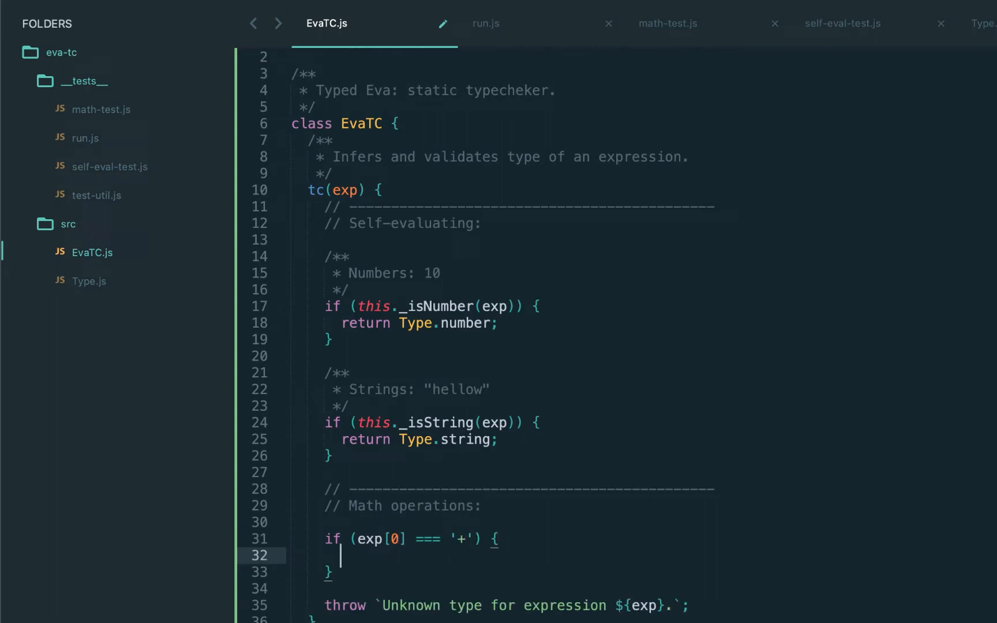
text(//)
key(ctrl+s)
click(689, 23)
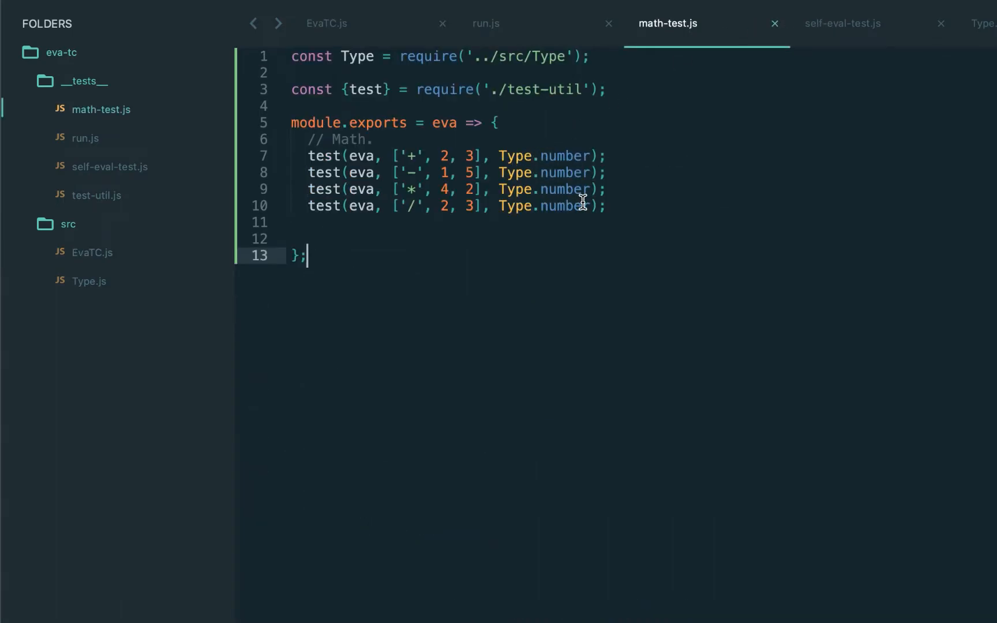
click(326, 23)
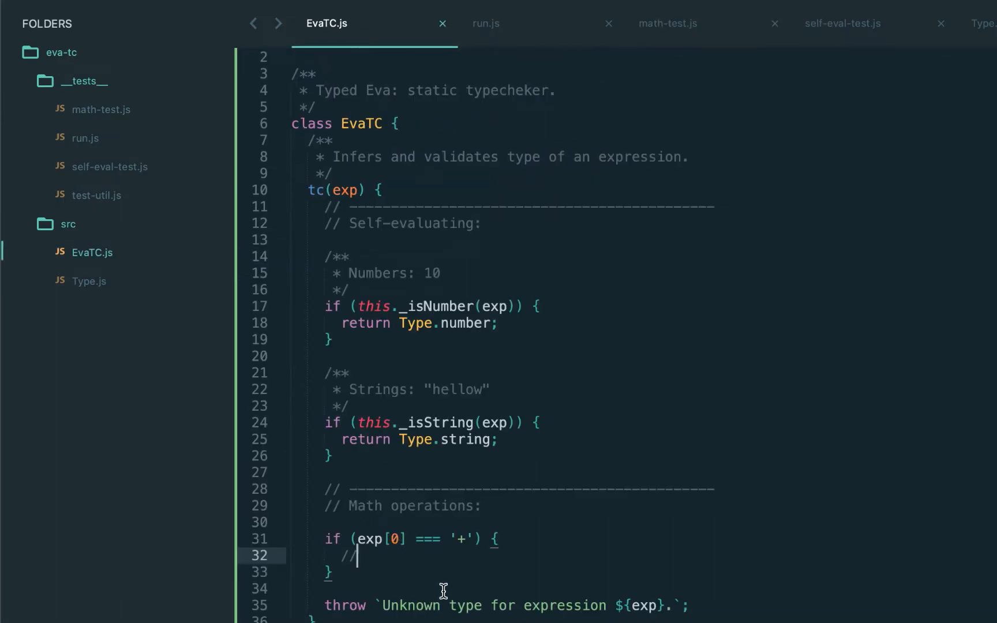
Replace the plus comparison with this._isBinary(exp) returning this._binary(exp)
click(475, 539)
drag(356, 540, 475, 539)
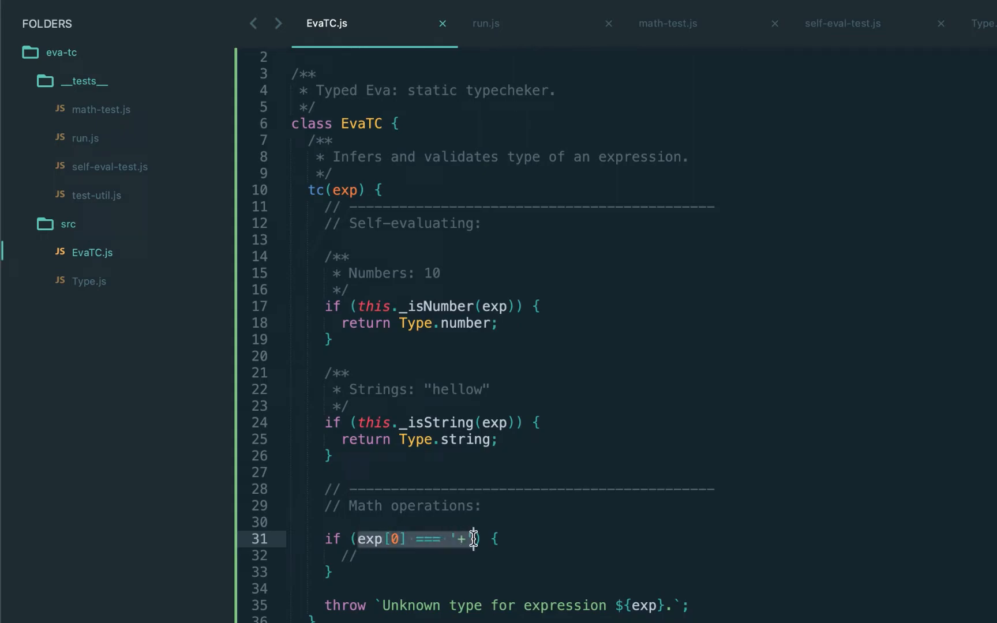
text(this._isBi)
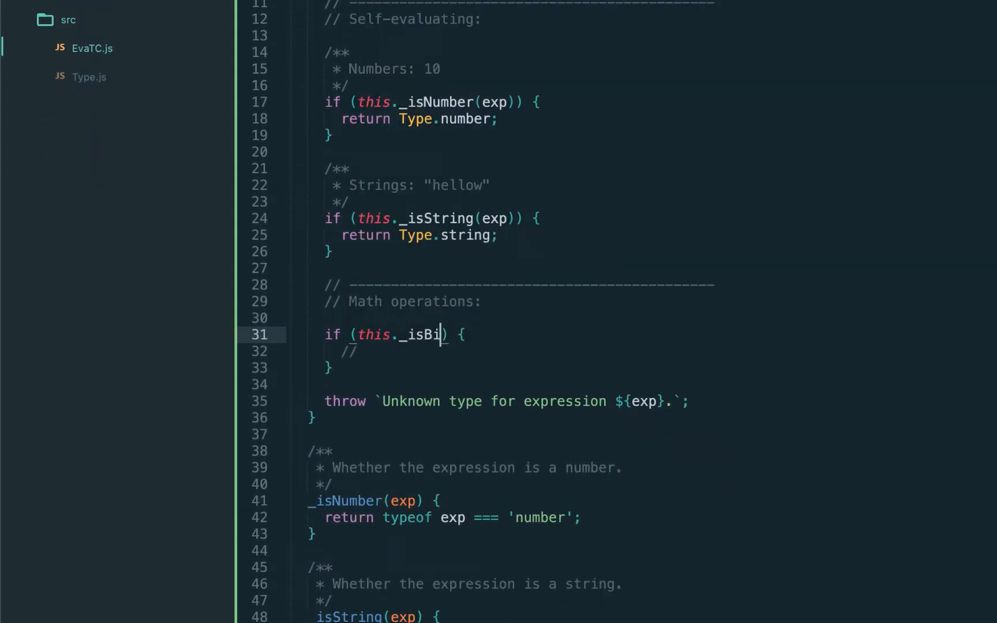
text(nary(exp)
key(Escape)
key(Down)
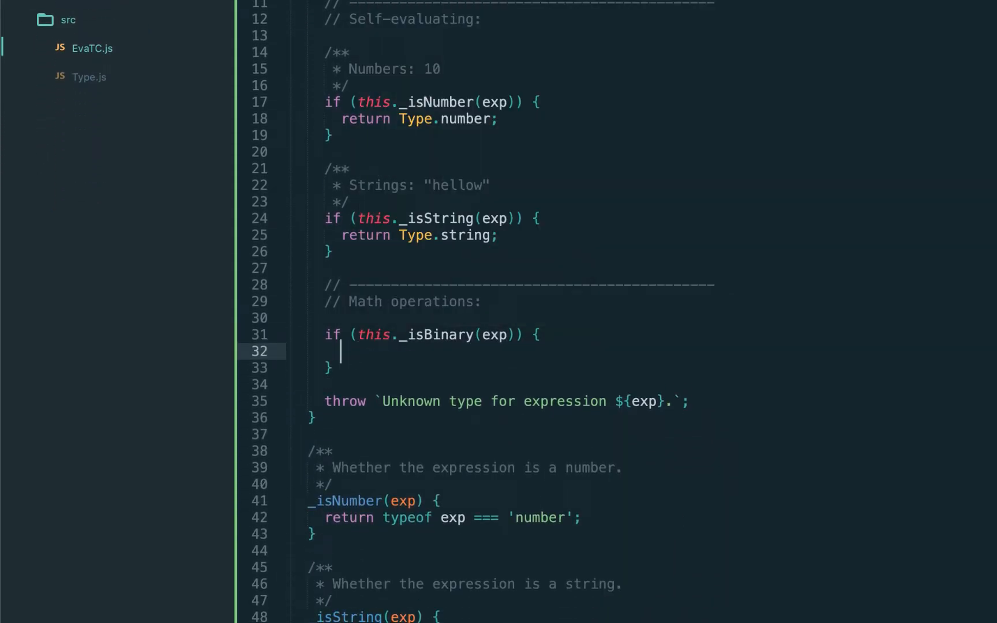
text(return this._b)
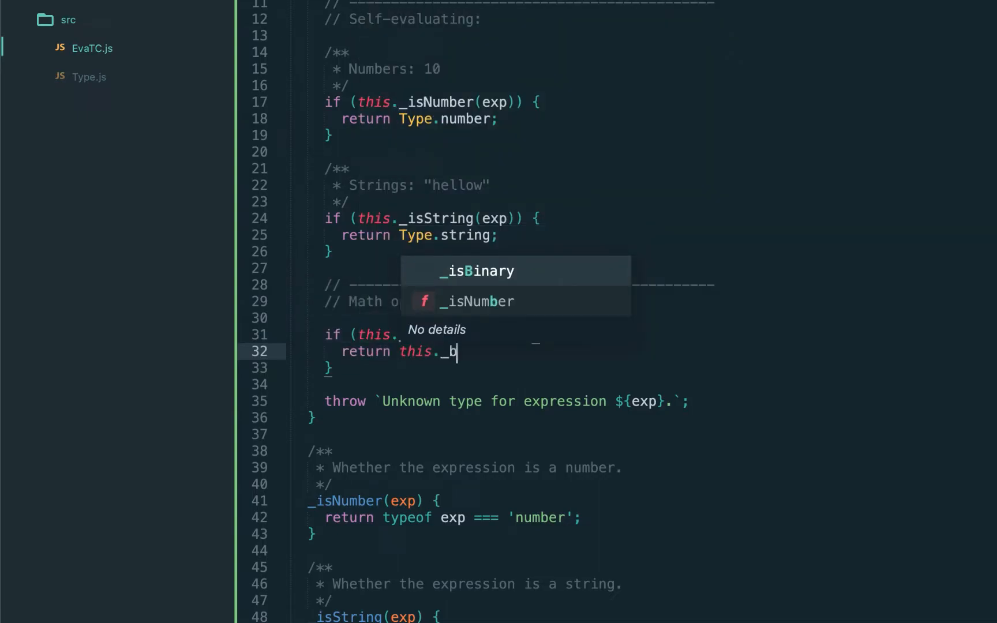
text(inary(exp);)
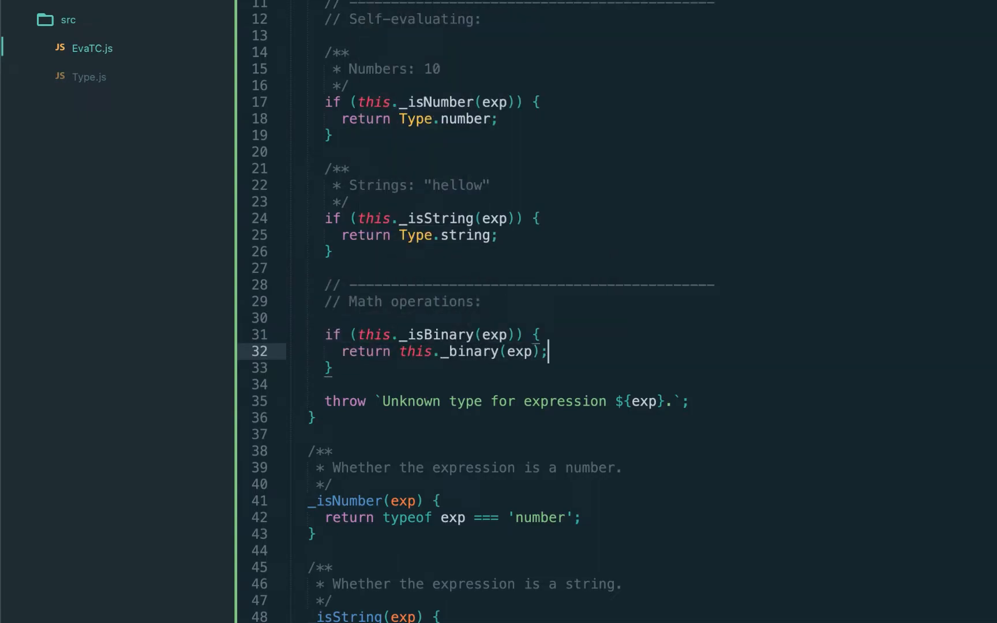
scroll(498, 312, down, 5)
Insert the _isBinary helper testing the operator against a binary-operators regex
click(341, 335)
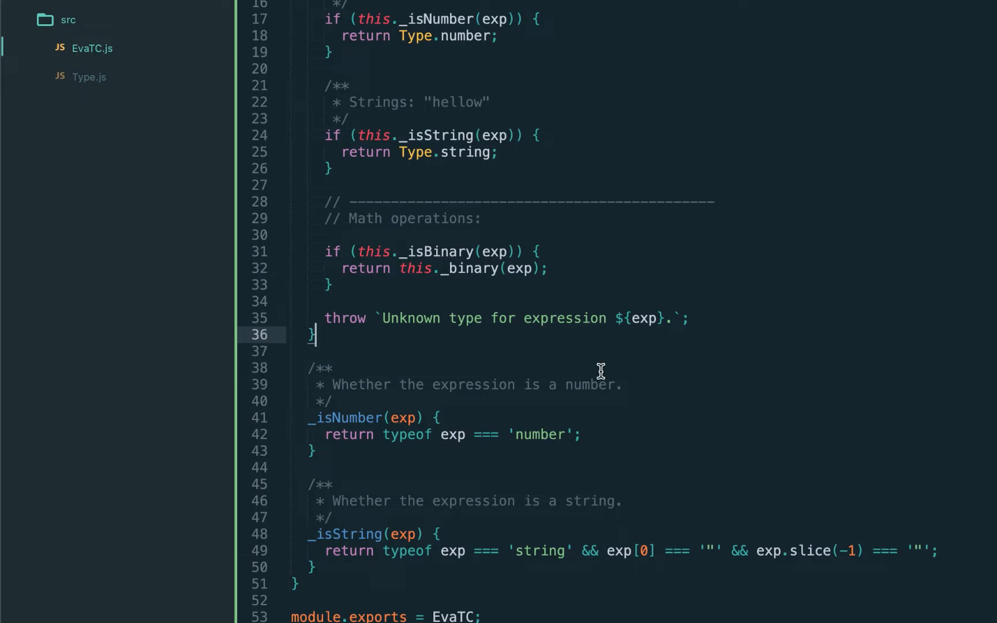
key(Return)
key(Return)
scroll(600, 371, down, 2)
text(/**    * Whether the expression is binary.    */   _isBinary(exp) {     return /^[+\-*/]$/.test(exp[0]);   })
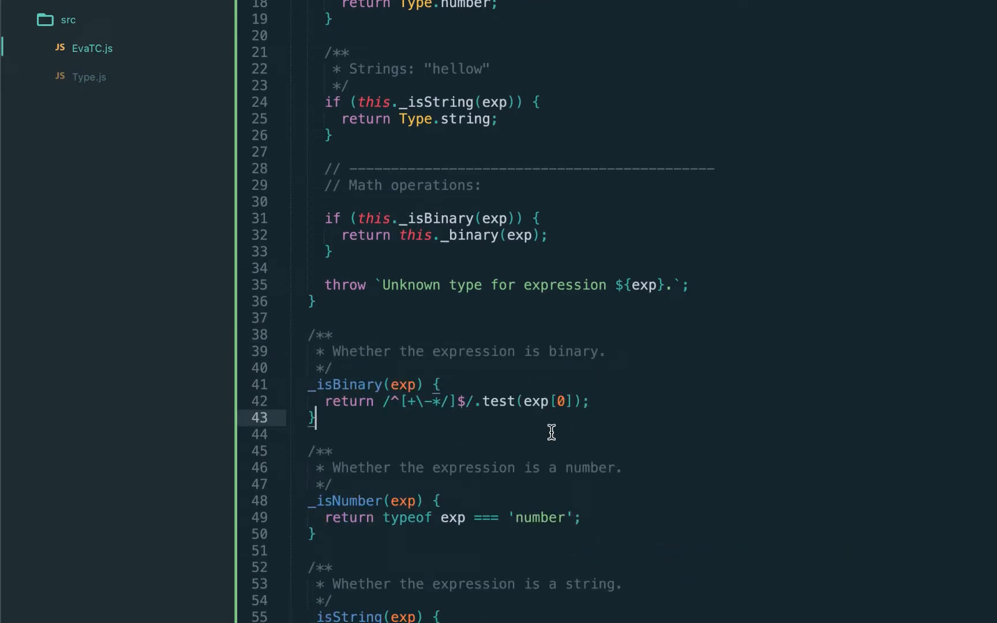
drag(412, 403, 443, 401)
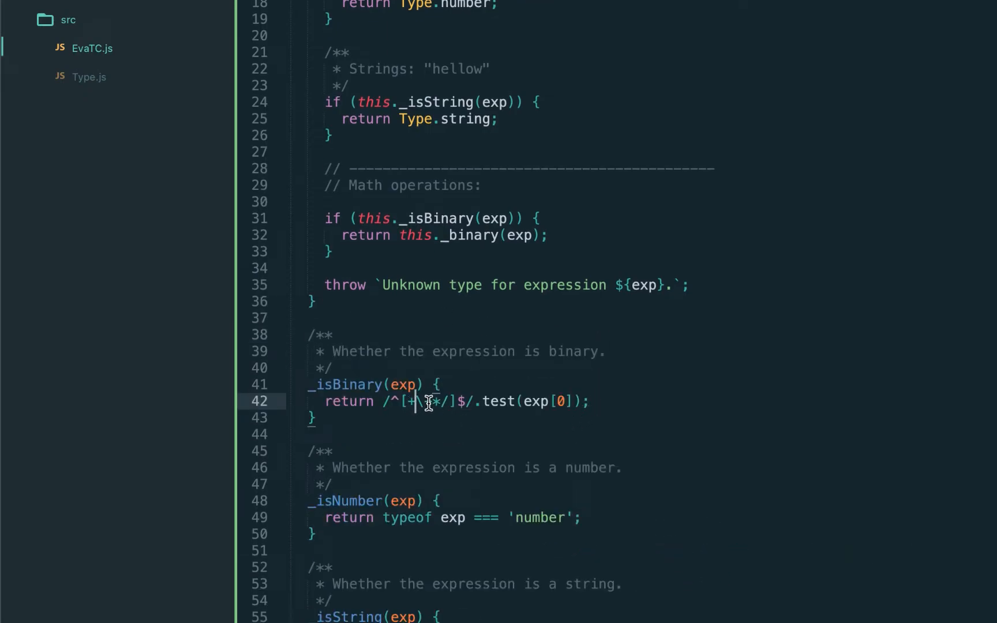
click(575, 402)
Define the _binary method calling this._checkArity(exp, 2)
double_click(472, 238)
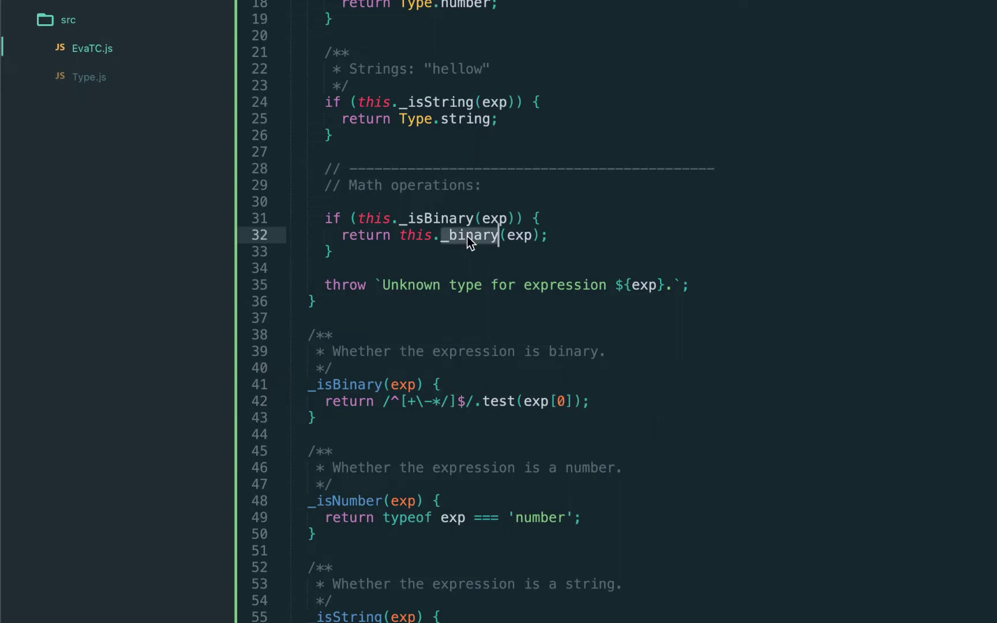
click(336, 419)
scroll(433, 454, down, 5)
key(Return)
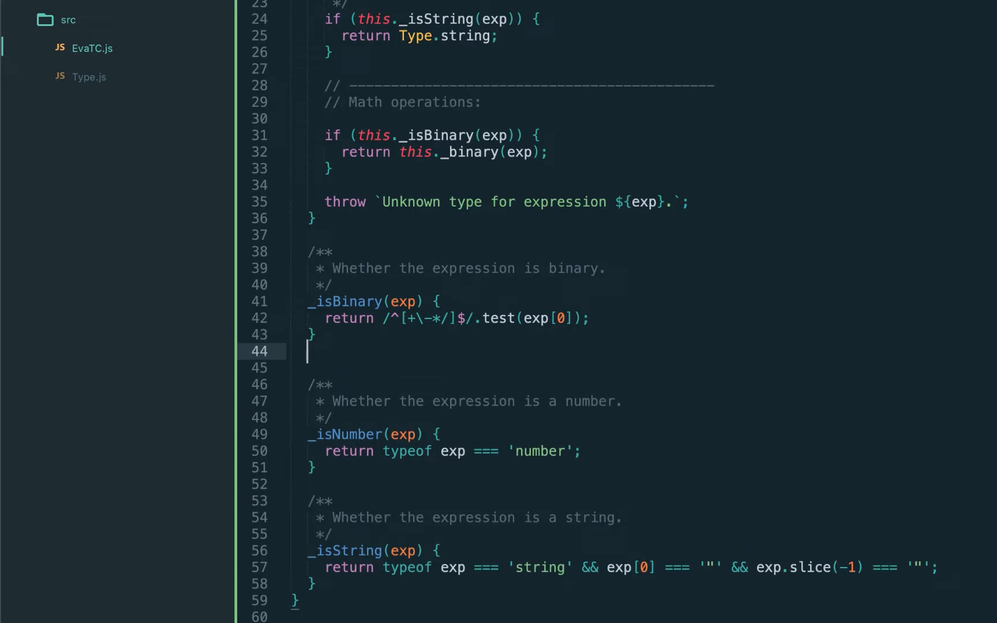
key(Return)
text(/**  * Binary operators.  */ _binary(exp) {)
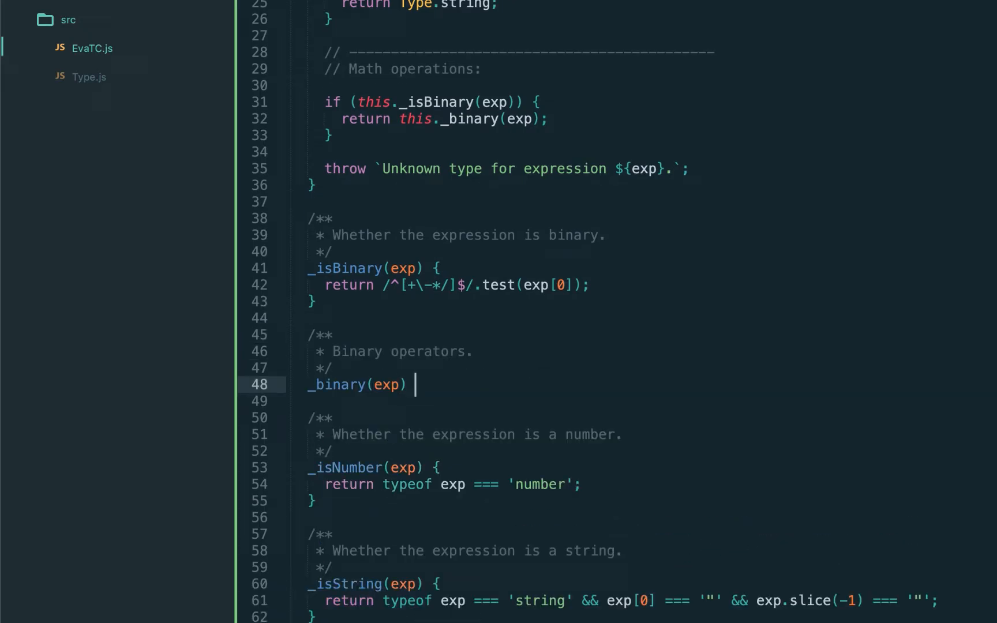
key(Return)
text(//)
text({)
scroll(433, 390, down, 4)
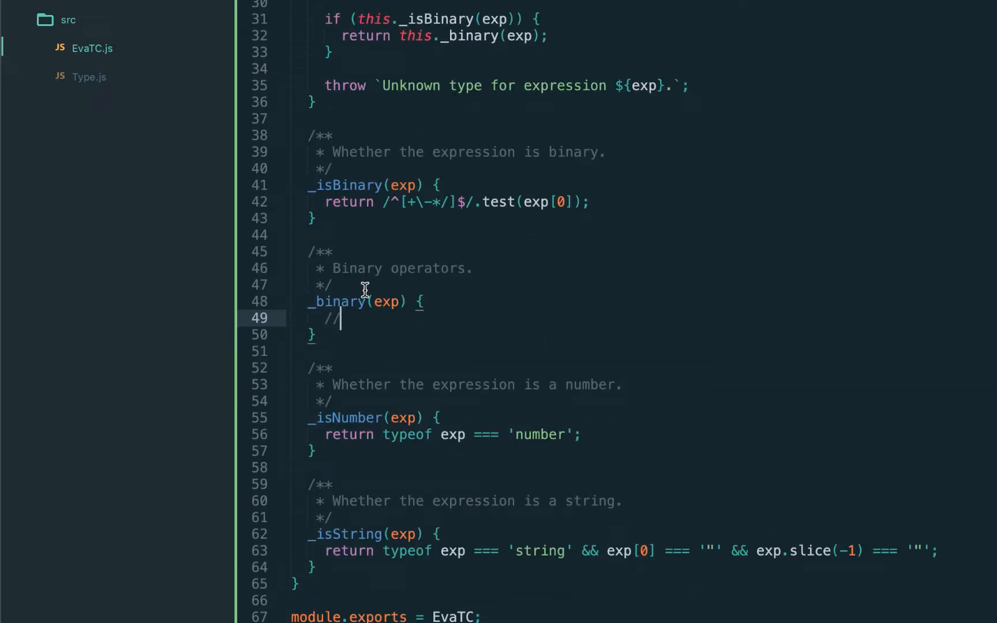
key(BackSpace)
key(BackSpace)
text(this._checkArity(exp, 2);)
key(Return)
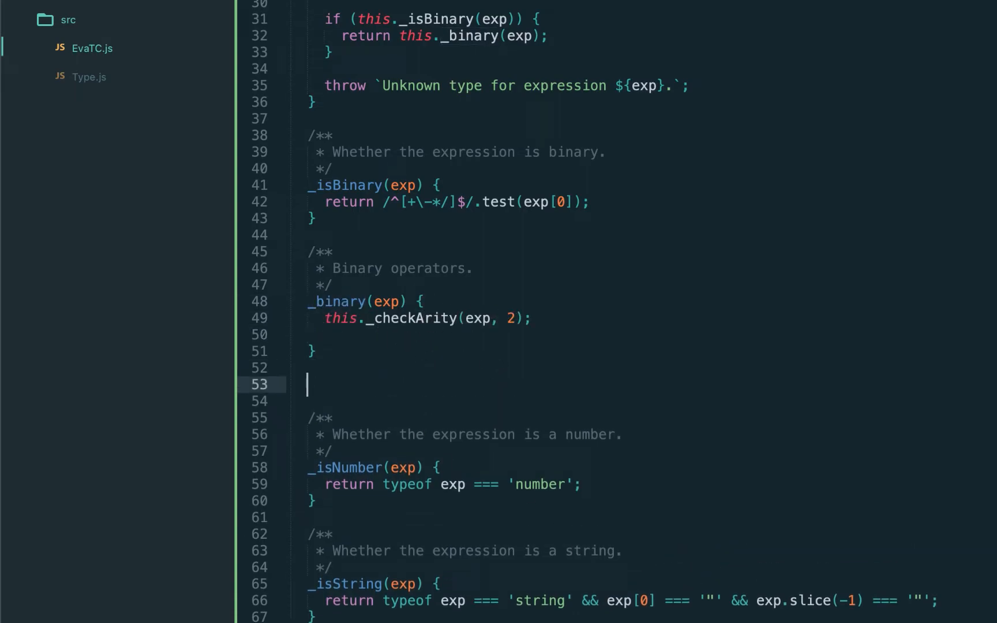
Write _checkArity throwing when exp.length - 1 !== arity, leaving room for operand type checks
key(Return)
key(Return)
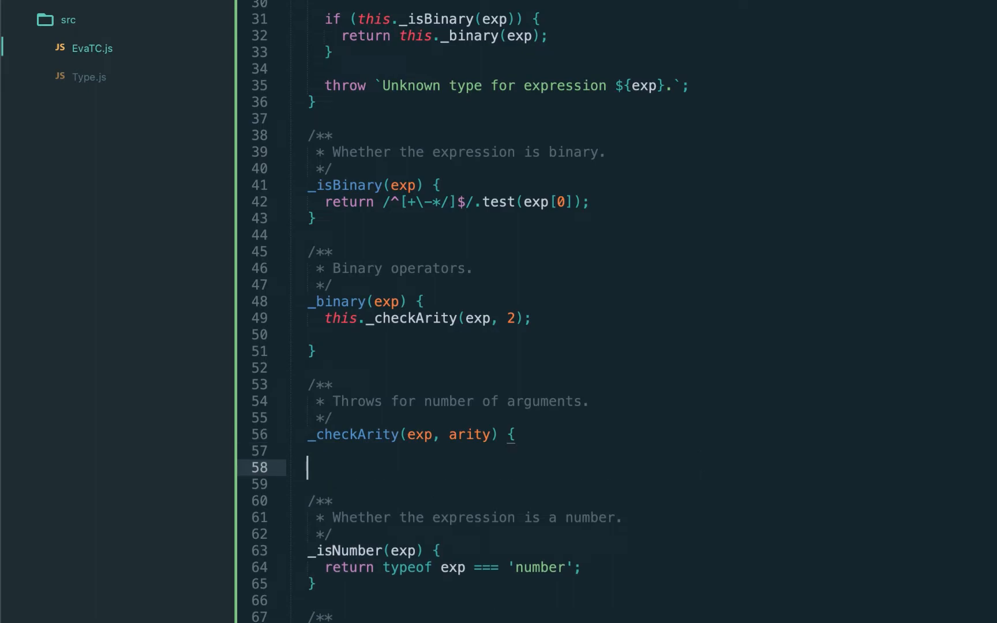
text(})
key(Up)
key(Tab)
scroll(700, 460, down, 8)
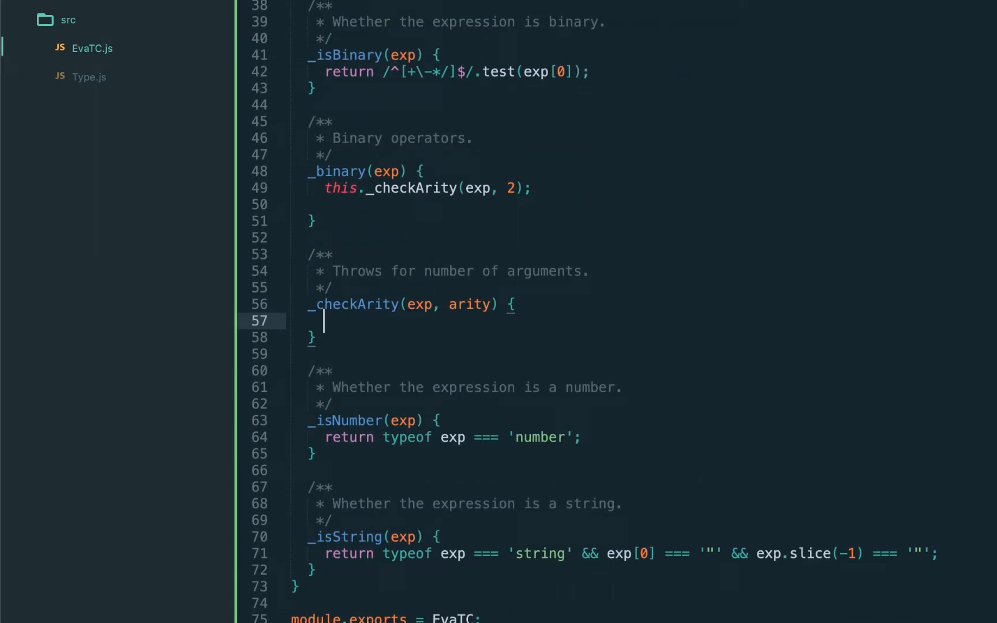
text(if (exp.length - 1 !== arity) {)
key(Return)
key(Return)
text(})
key(Up)
key(Tab)
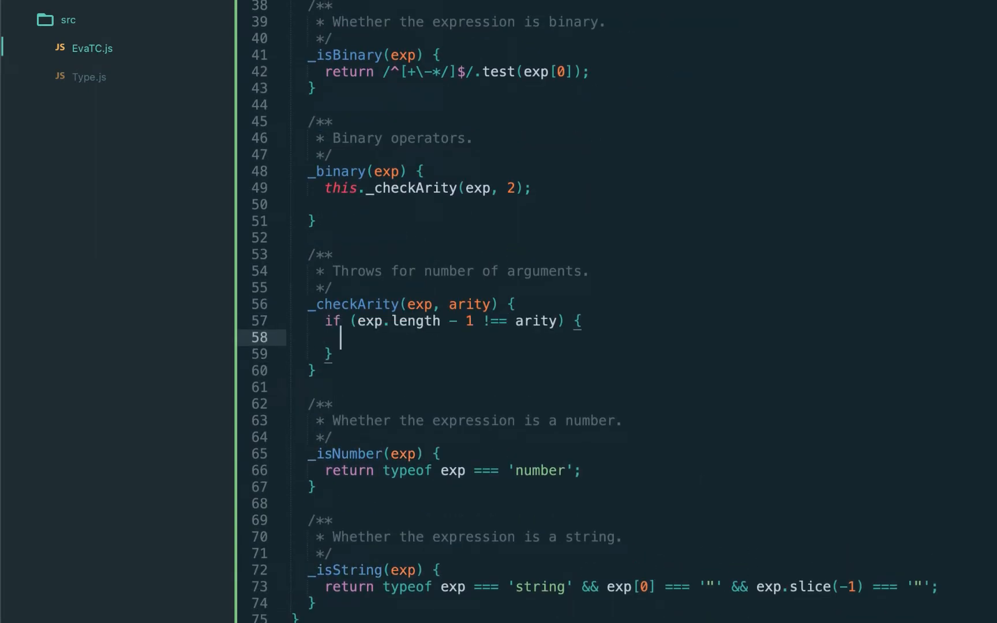
text(throw `\nOperator '${exp[0]}' expects ${arity} operands, ${exp.length - 1} given in ${exp}.\n`;)
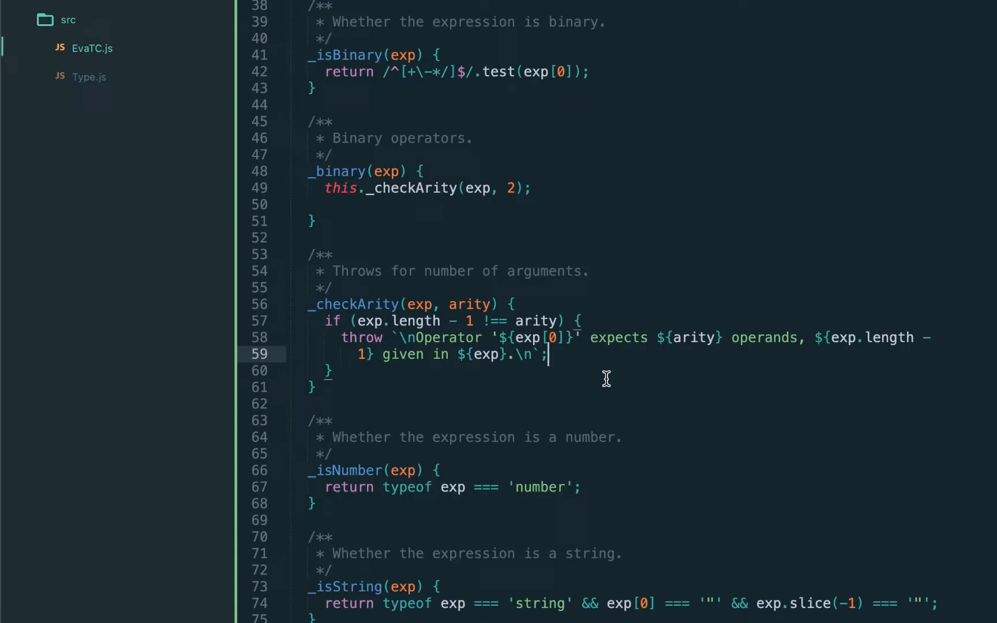
click(565, 206)
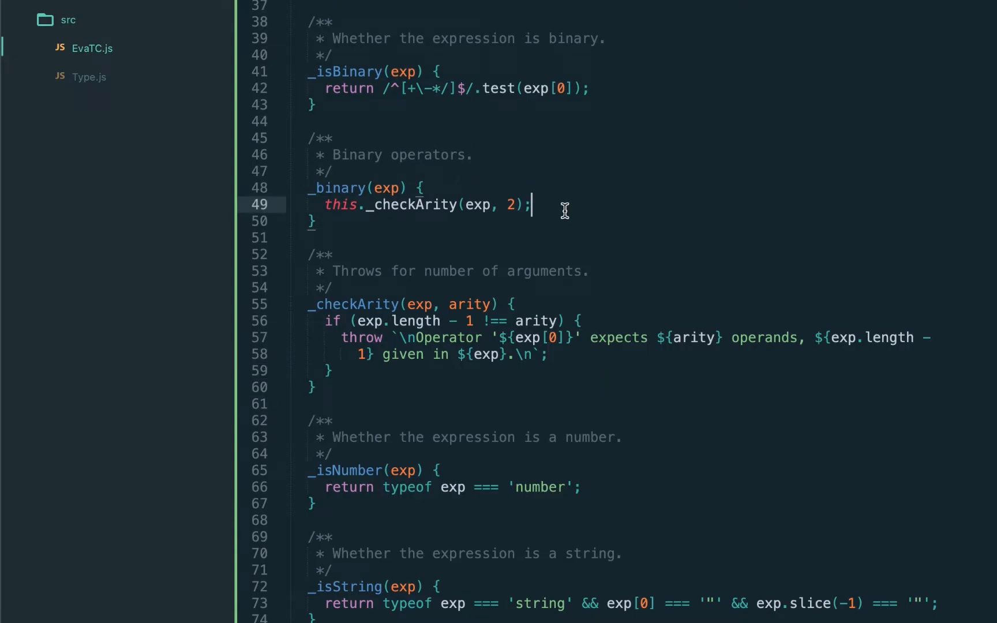
key(Return)
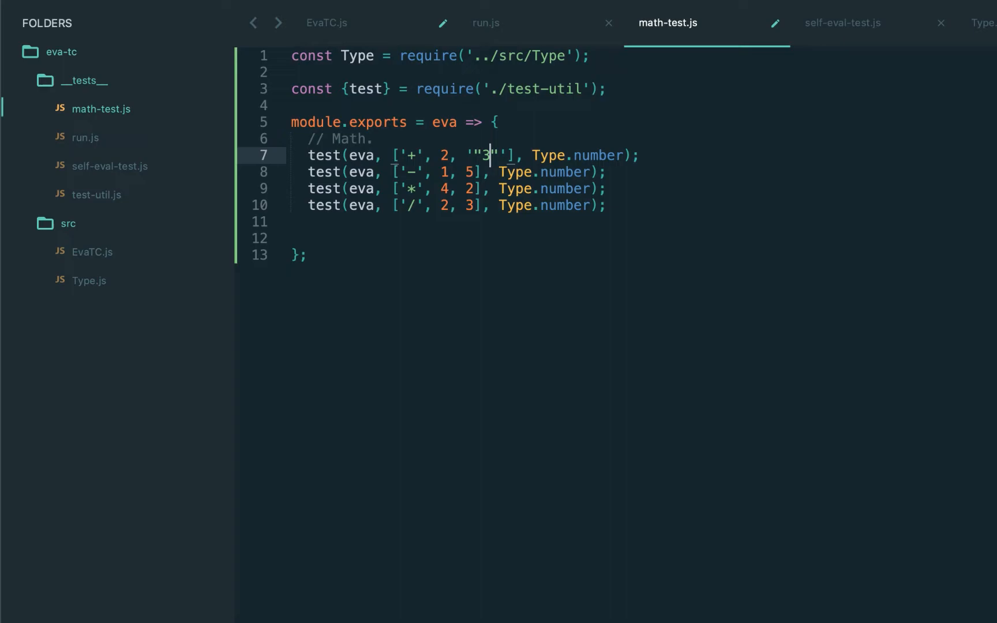
key(ctrl+z)
key(ctrl+z)
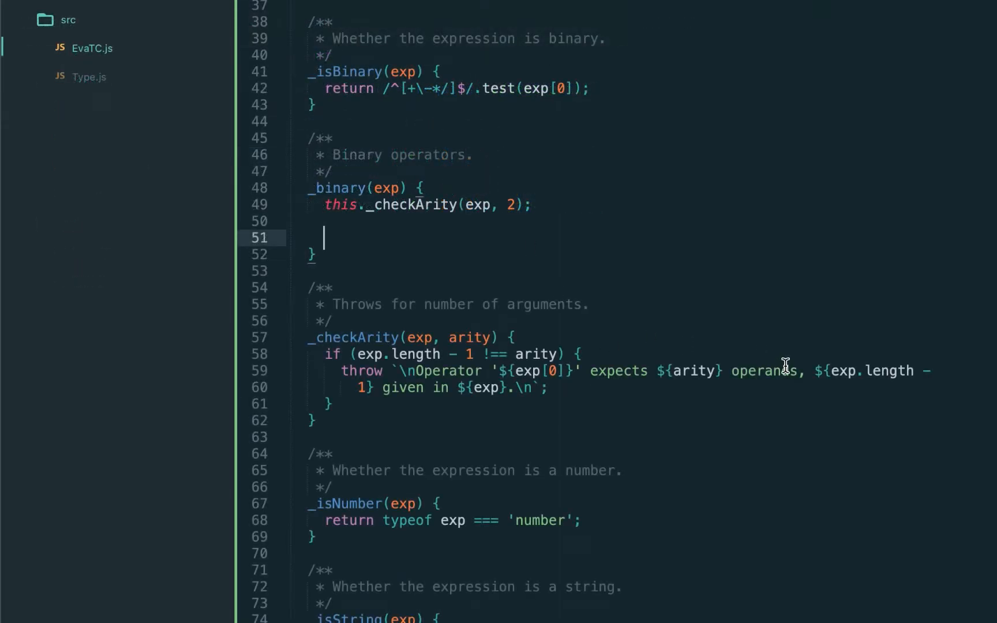
text(const t1 = this.tc(exp[1]);)
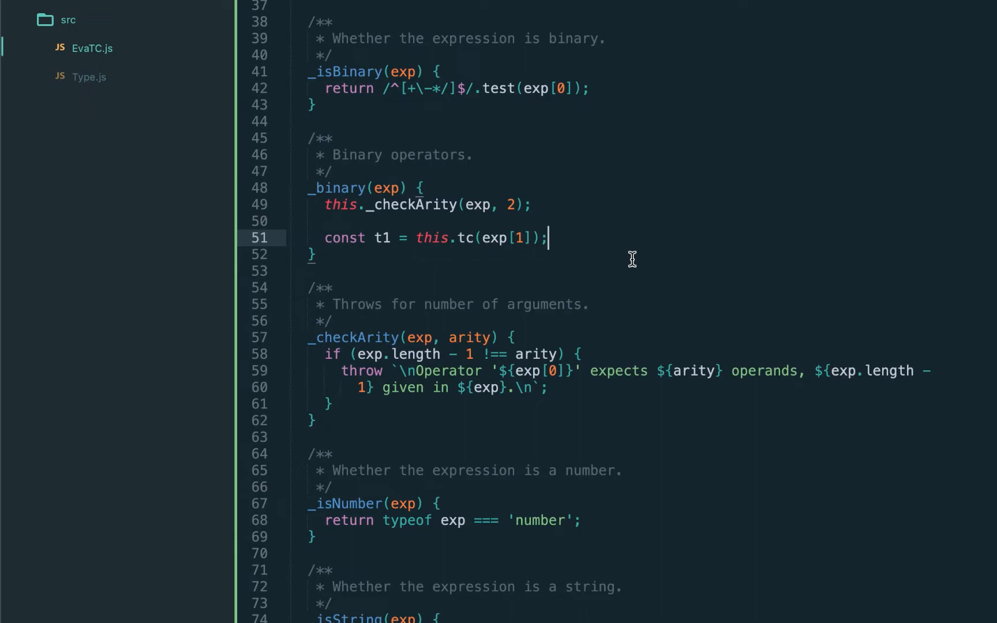
Compute t2 from exp[2] and draft an if t1.equals(t2) block
key(ctrl+shift+d)
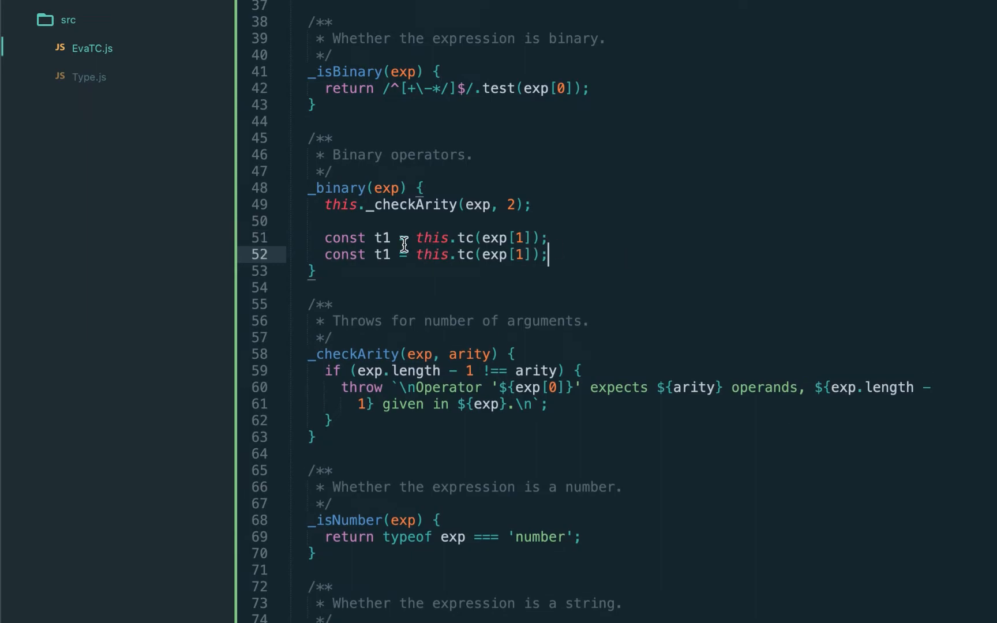
drag(382, 254, 390, 255)
text(2)
double_click(520, 256)
text(2)
key(End)
key(Return)
key(Return)
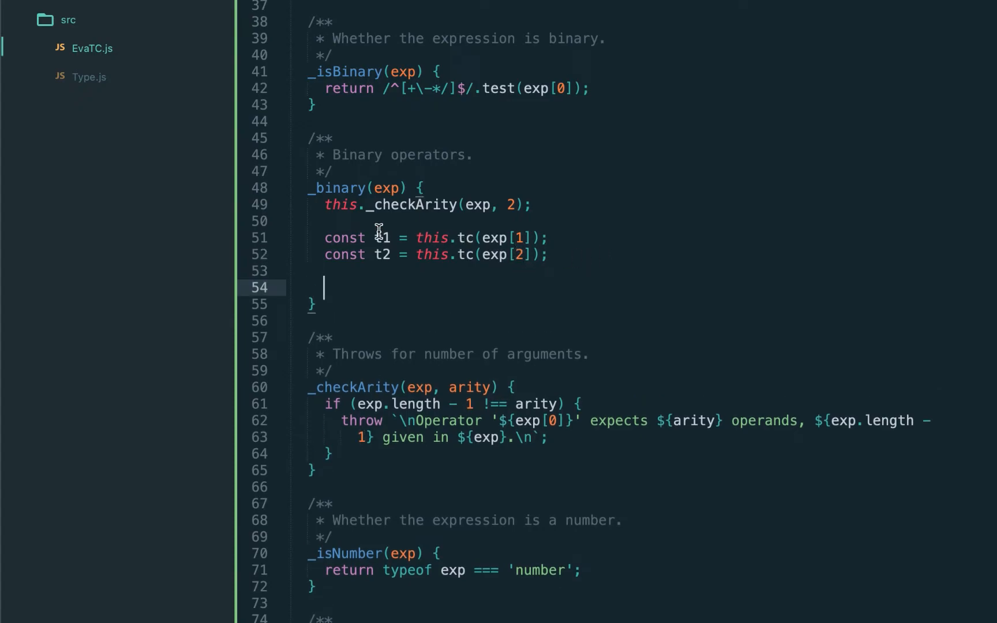
text(if (t1.)
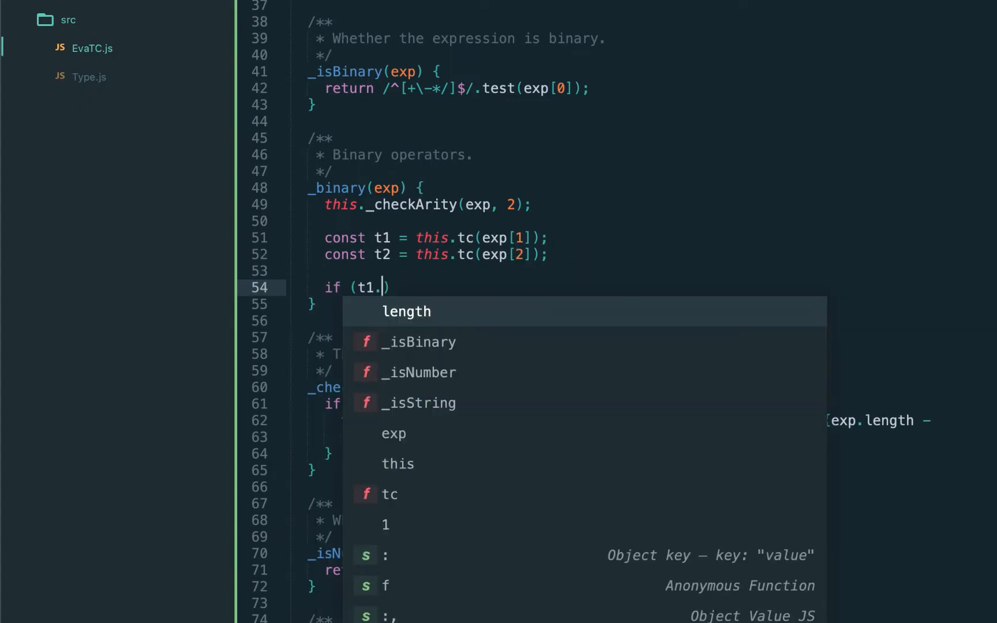
text(eq)
key(Tab)
text((t2)
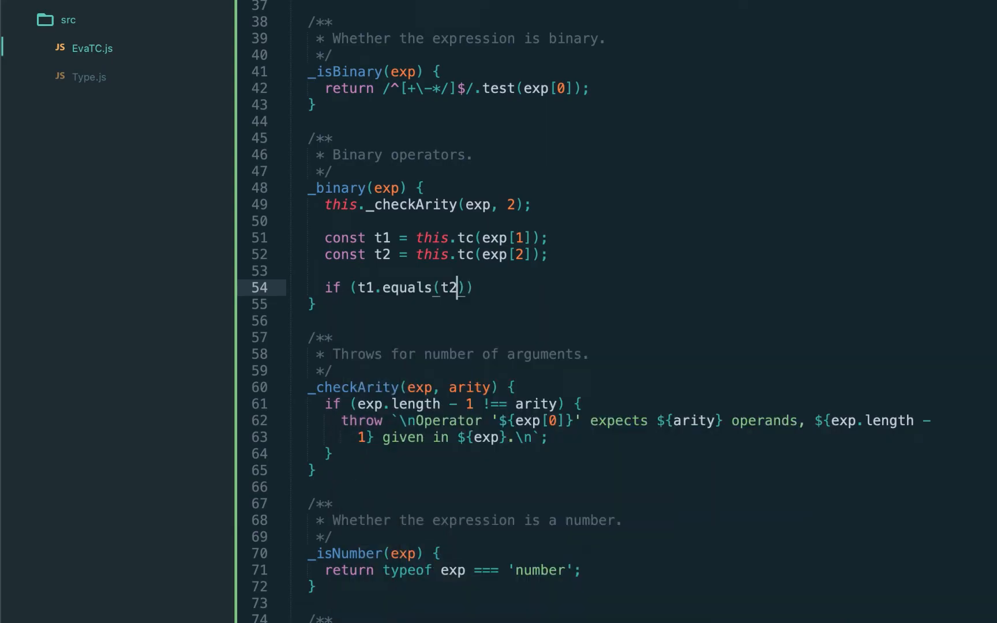
text(!)
key(End)
text({)
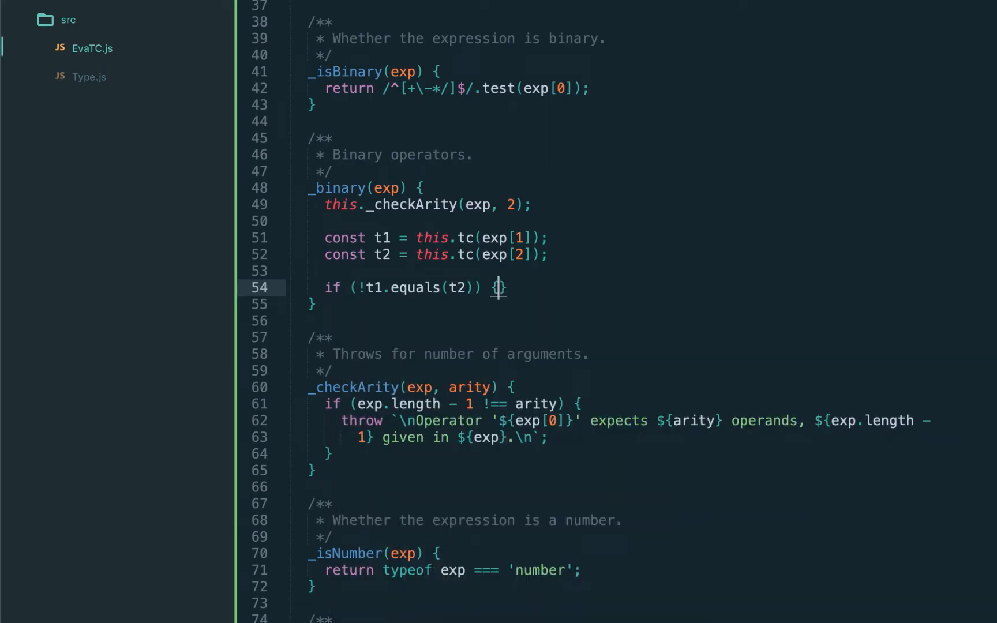
key(Return)
text(// throw)
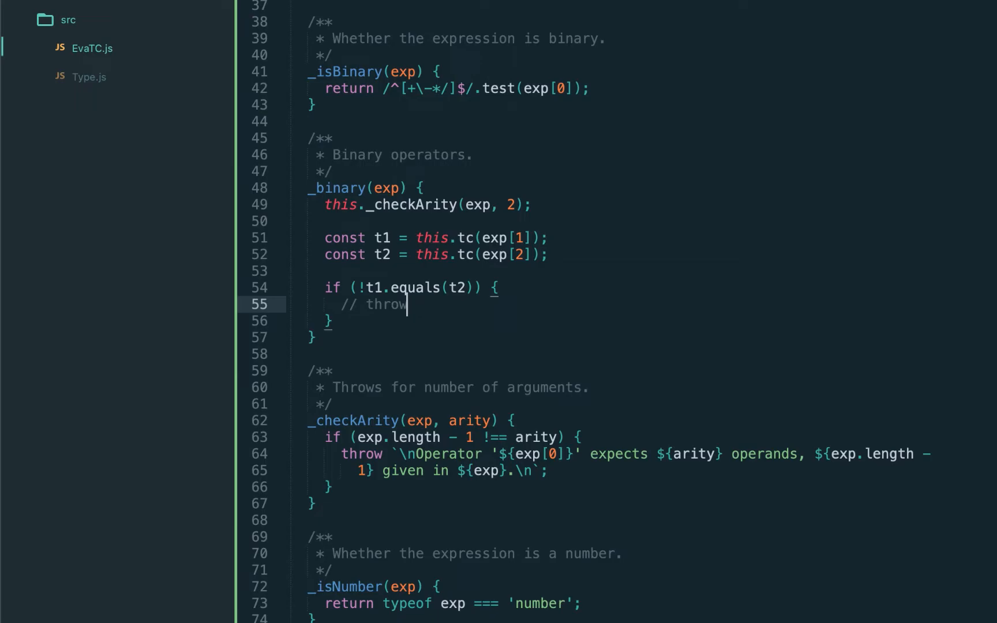
Replace the draft with return this._expect(t2, t1, exp[2], exp)
drag(325, 287, 350, 319)
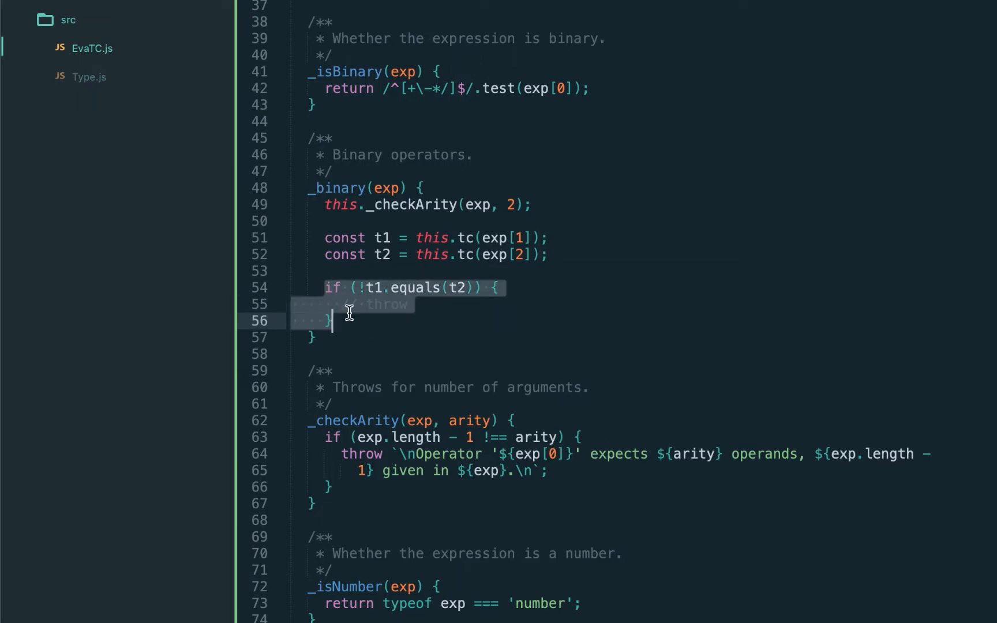
key(BackSpace)
text(this._expect(t2, t1, exp[2], exp);)
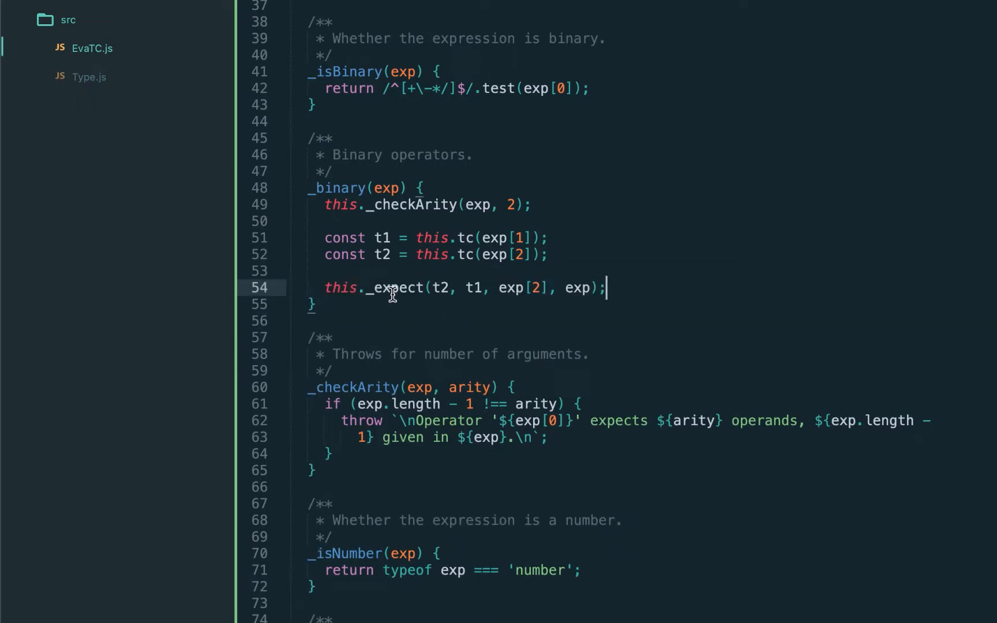
click(442, 288)
drag(499, 288, 548, 288)
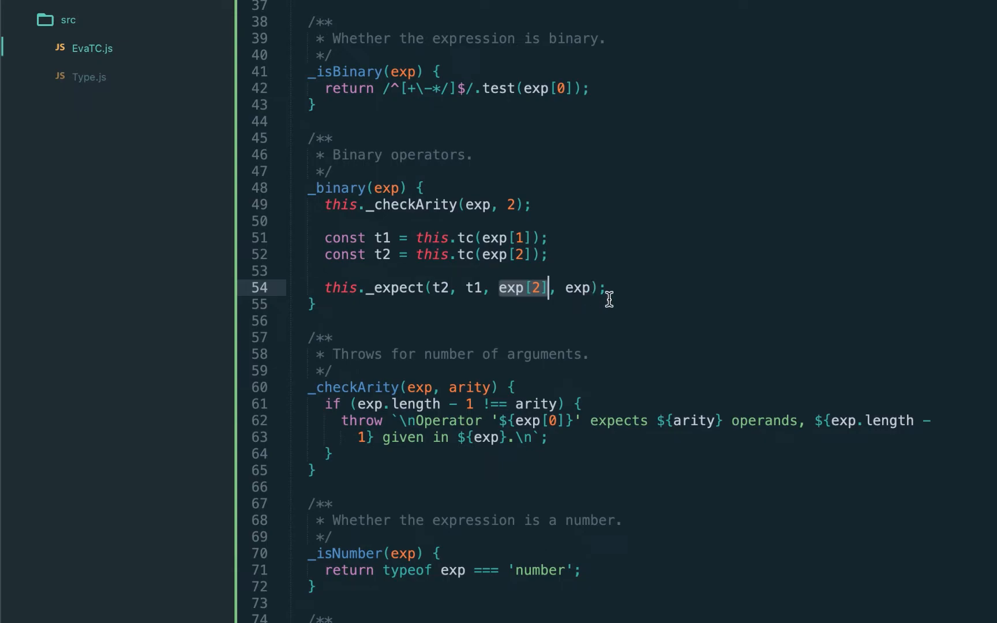
click(326, 290)
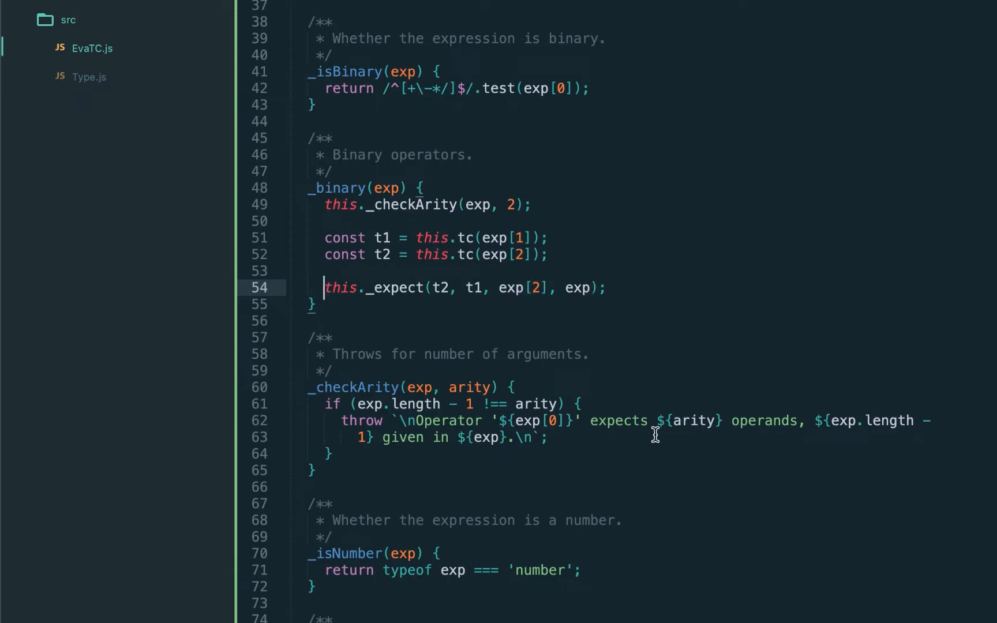
text(r)
key(Tab)
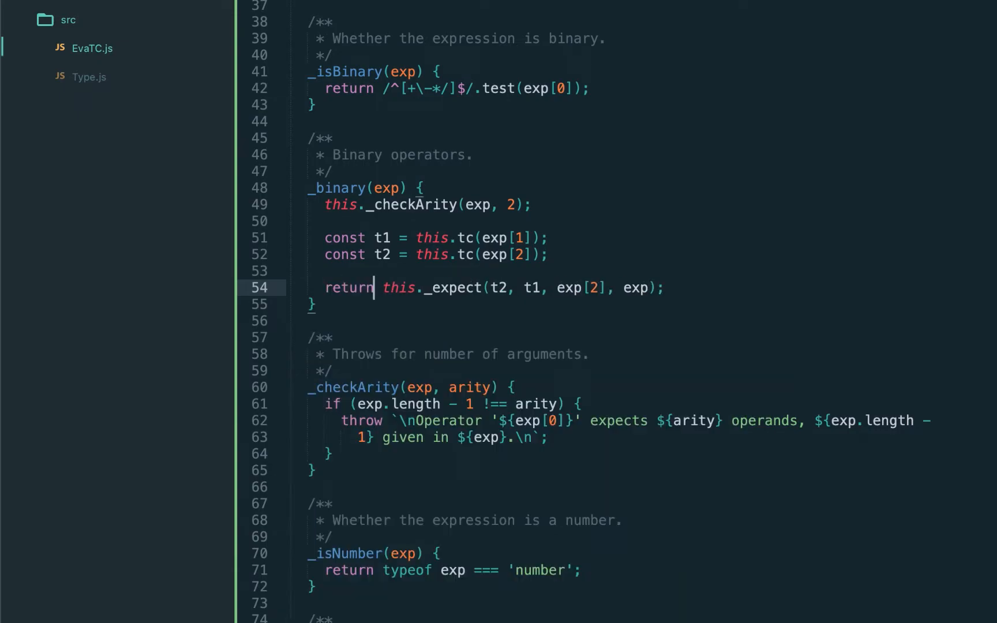
double_click(460, 287)
click(390, 305)
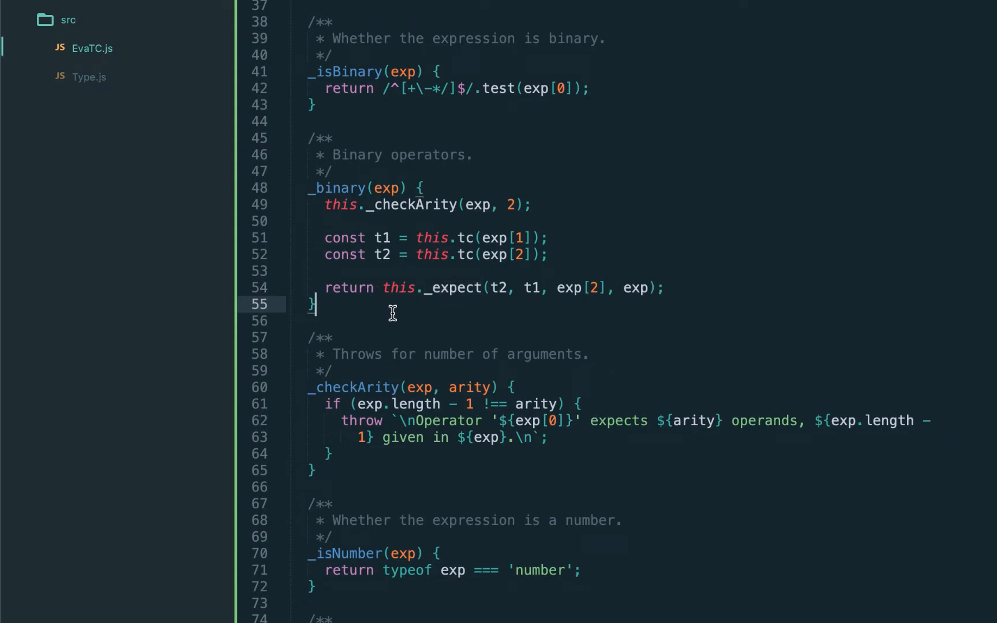
scroll(434, 342, down, 2)
scroll(433, 341, down, 1)
Add _expect returning actualType unless it mismatches expectedType, calling this._throw
key(Return)
key(Return)
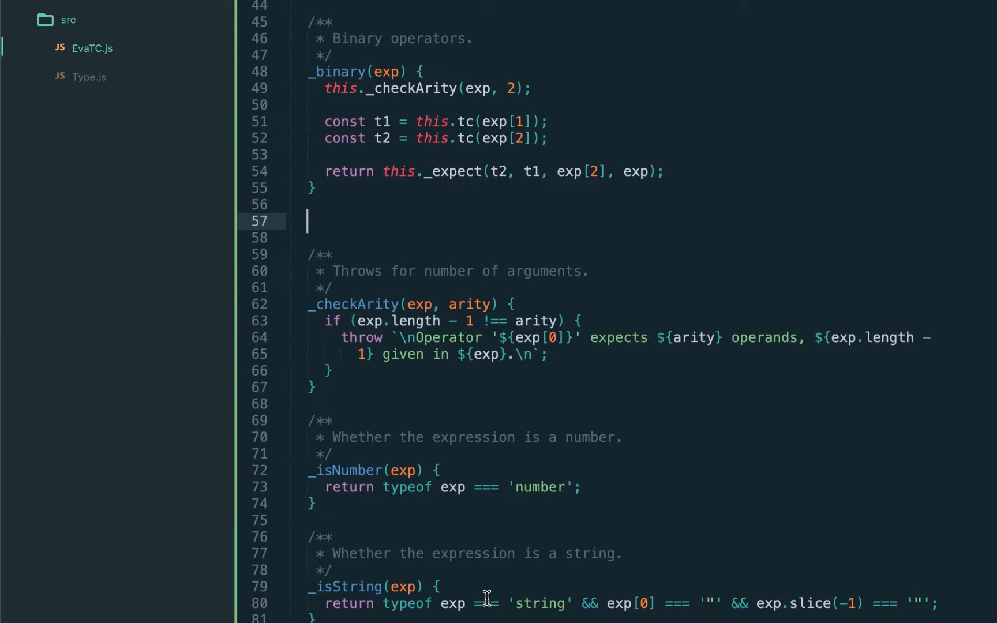
text(/**  * Expects a type.  */ _expect(actualType, expectedType, value, exp) {)
key(Return)
key(Return)
text(})
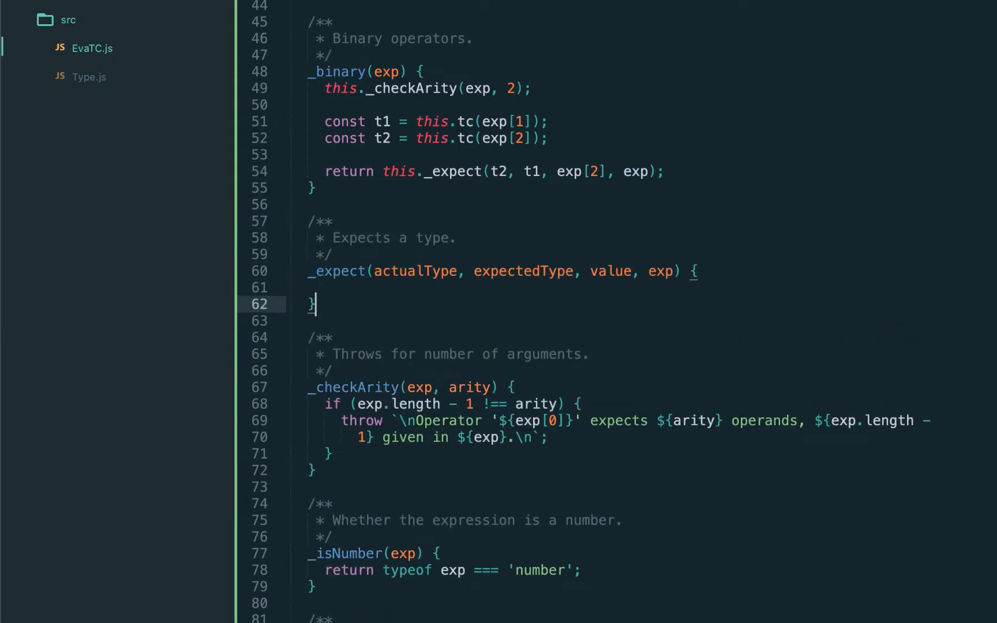
key(Up)
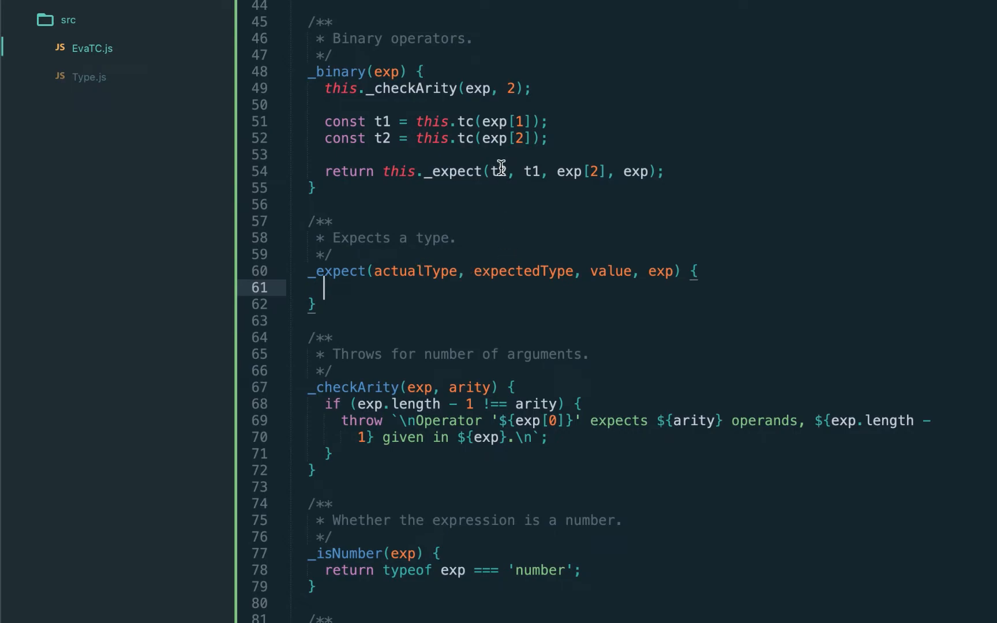
drag(490, 171, 539, 172)
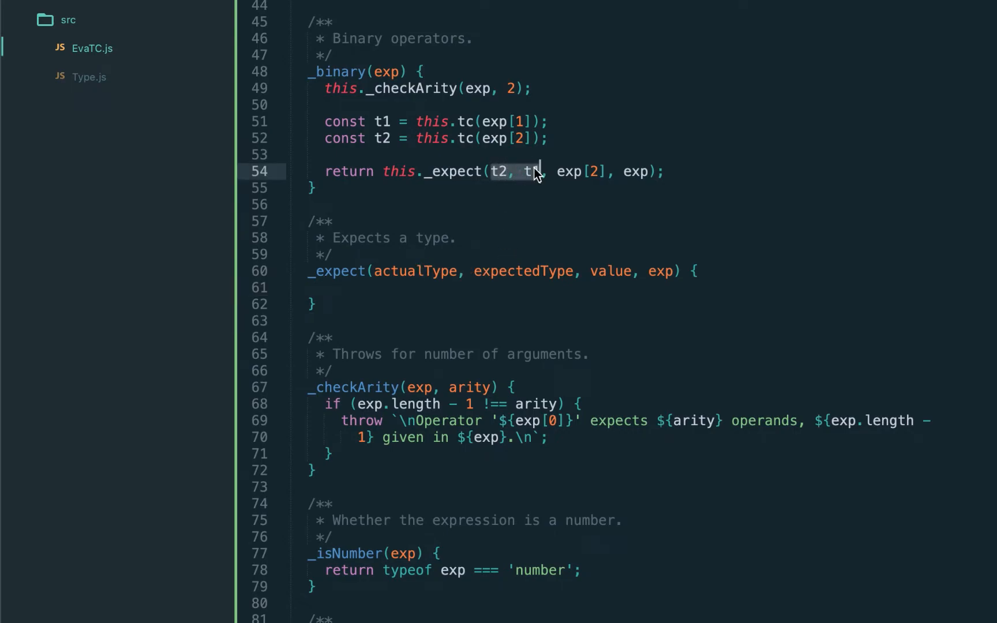
click(600, 270)
click(453, 291)
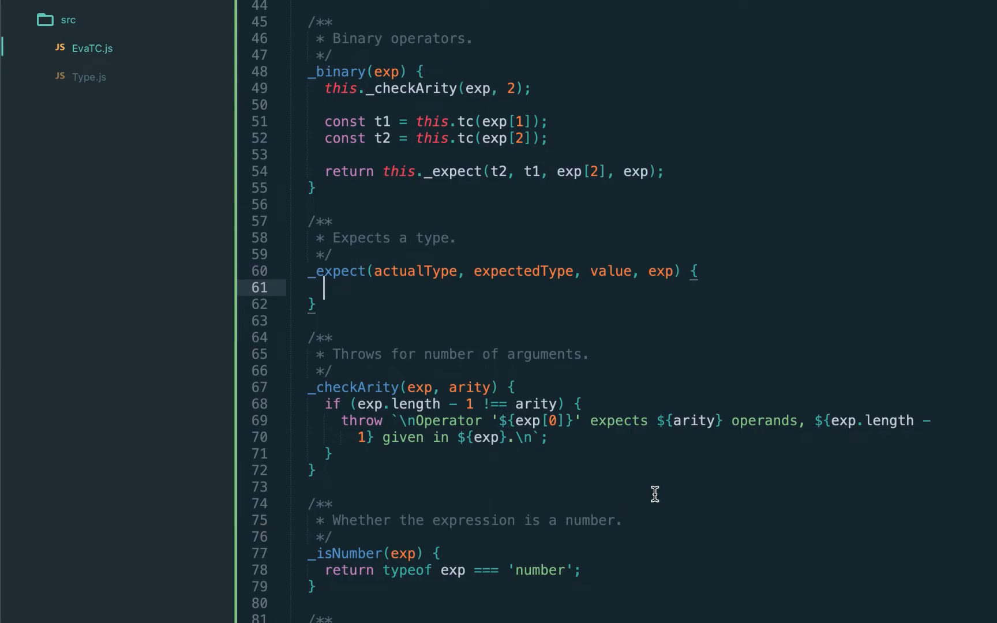
text(if (!actualType.equals(expectedType)) {)
key(Return)
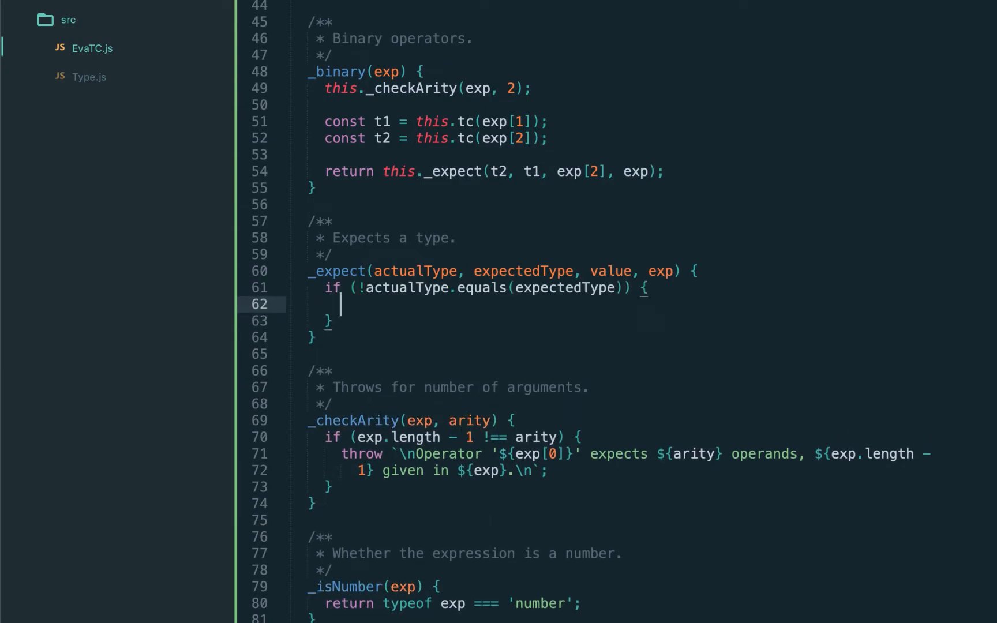
text(this._throw(actualType, expectedType, value, exp);)
key(Down)
key(Return)
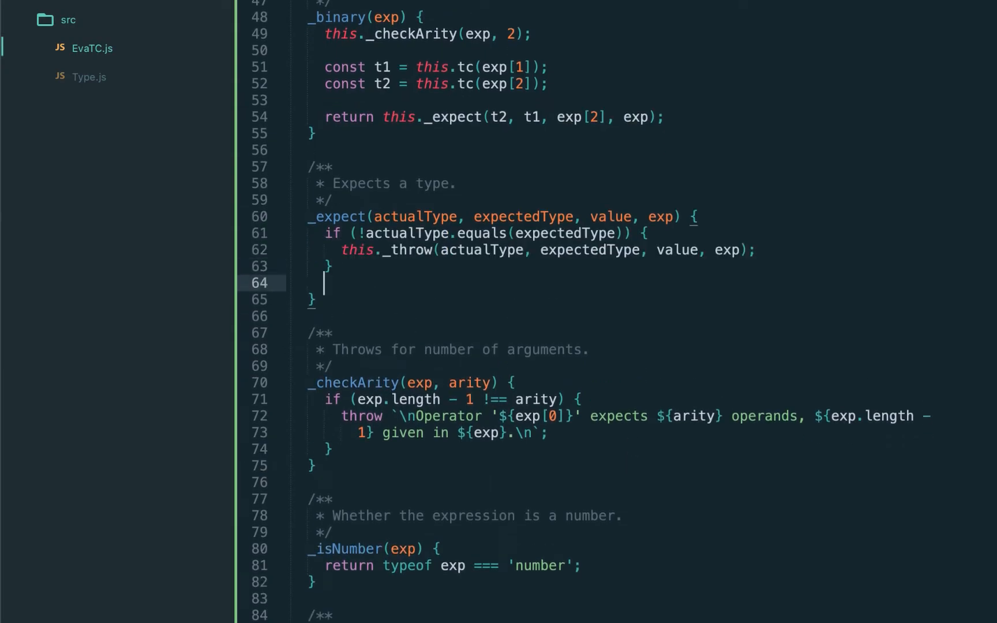
text(return actualType;)
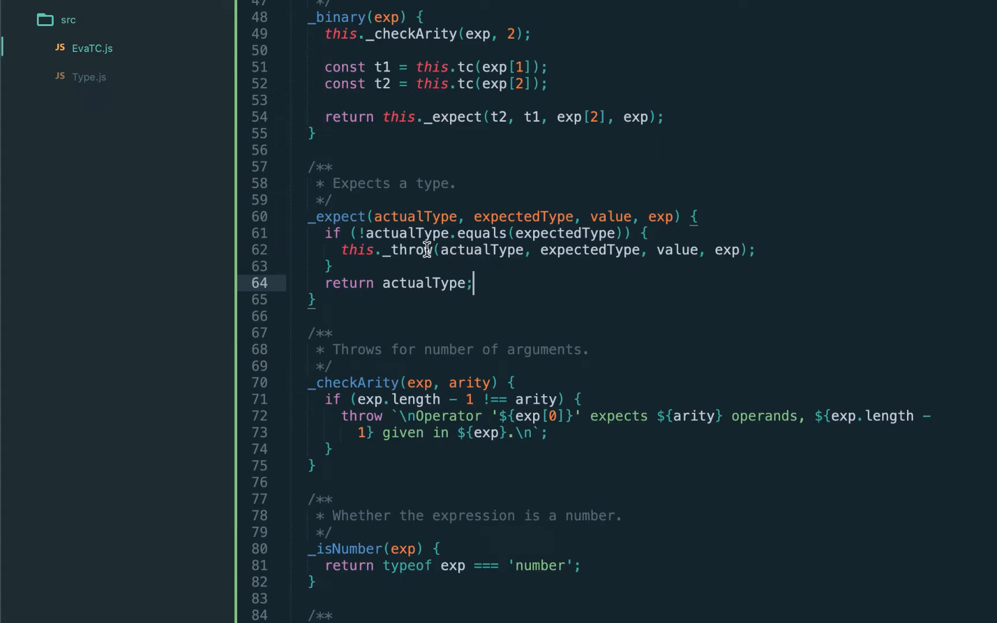
Add the _throw helper raising 'Expected … but got …' and hide the sidebar
click(433, 250)
click(365, 298)
scroll(364, 298, down, 3)
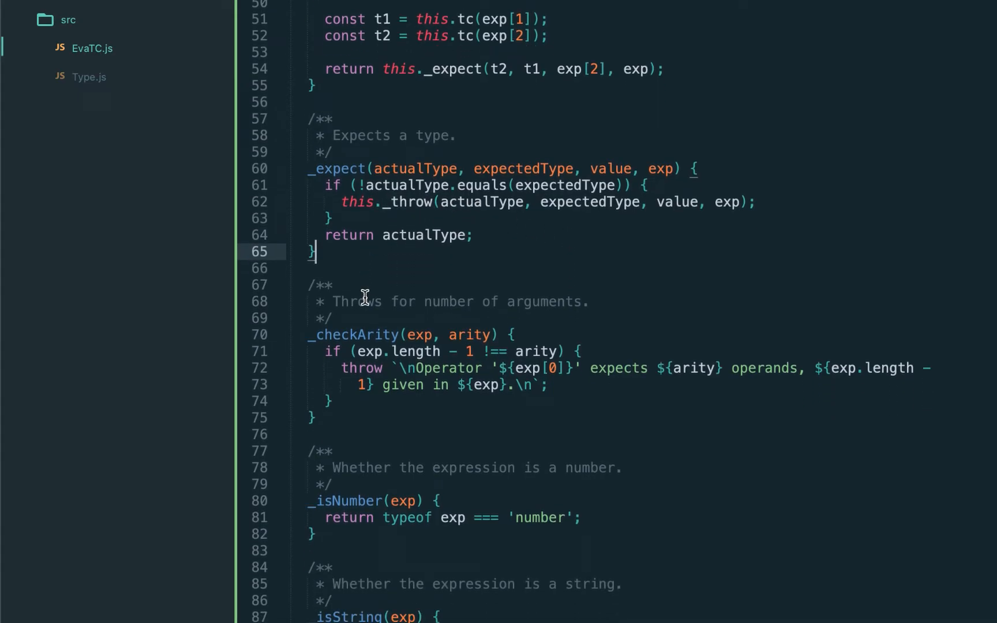
key(Return)
key(Return)
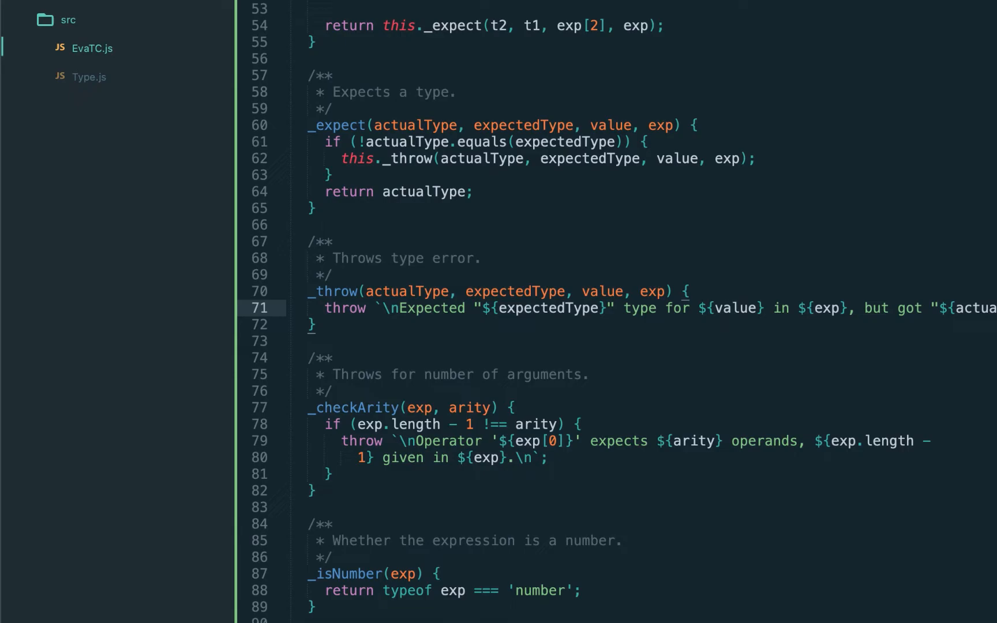
key(super+b)
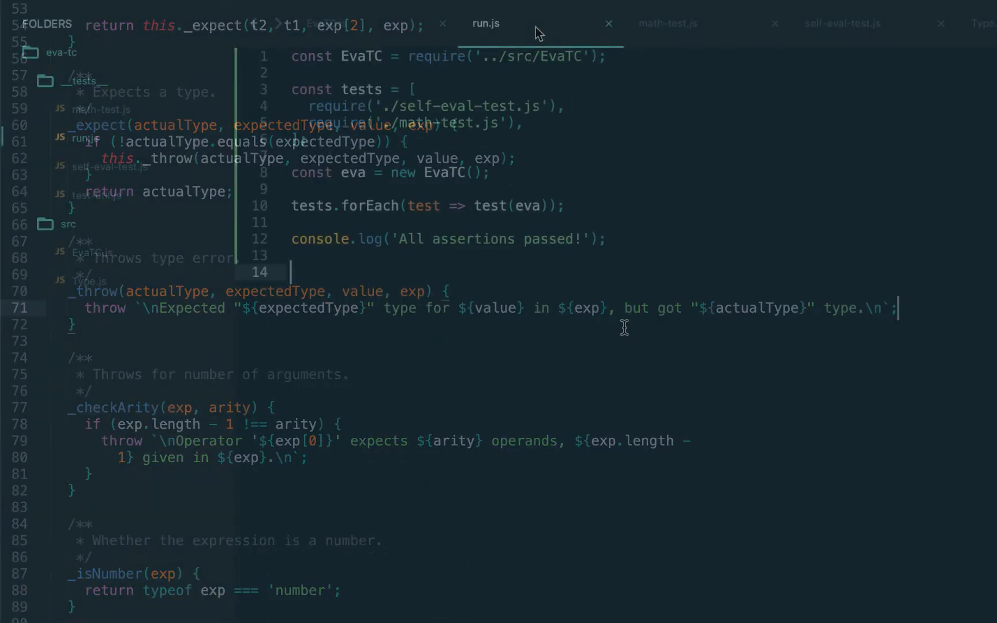
Quote the 3 in the first addition test and run the suite to get a type error
key(super+b)
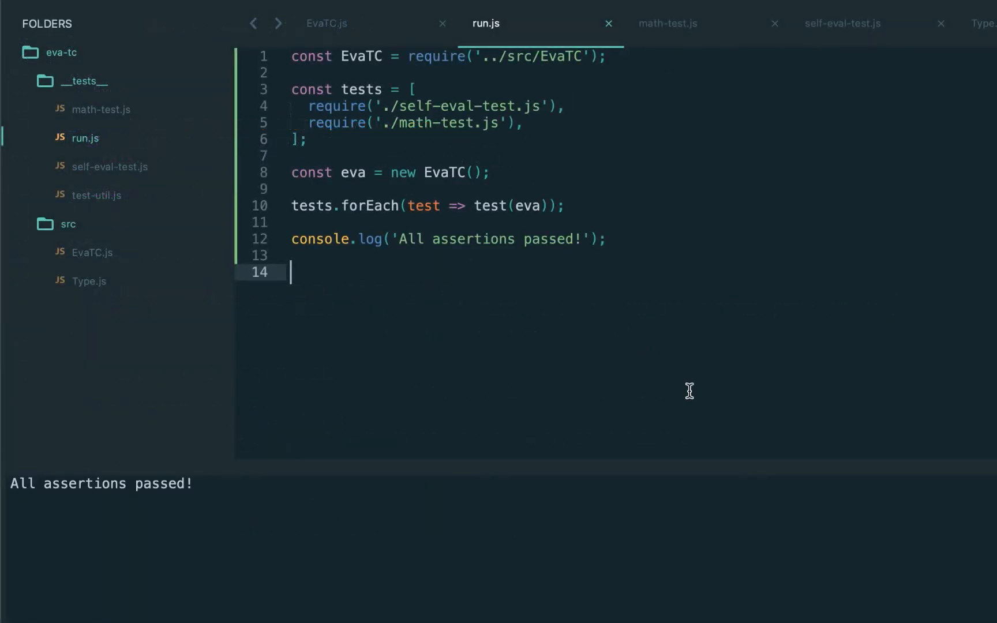
key(Escape)
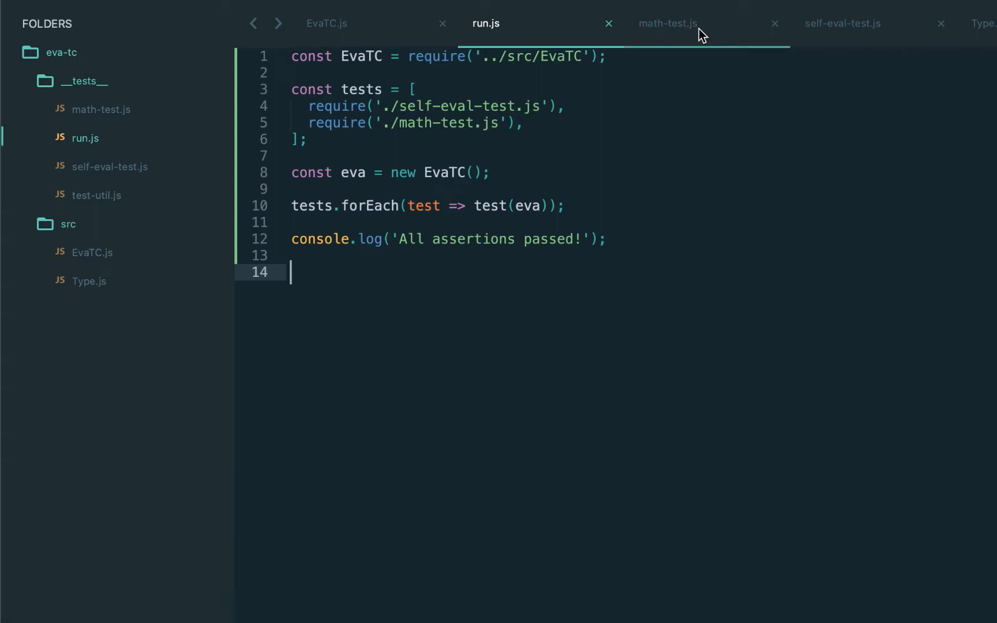
click(667, 24)
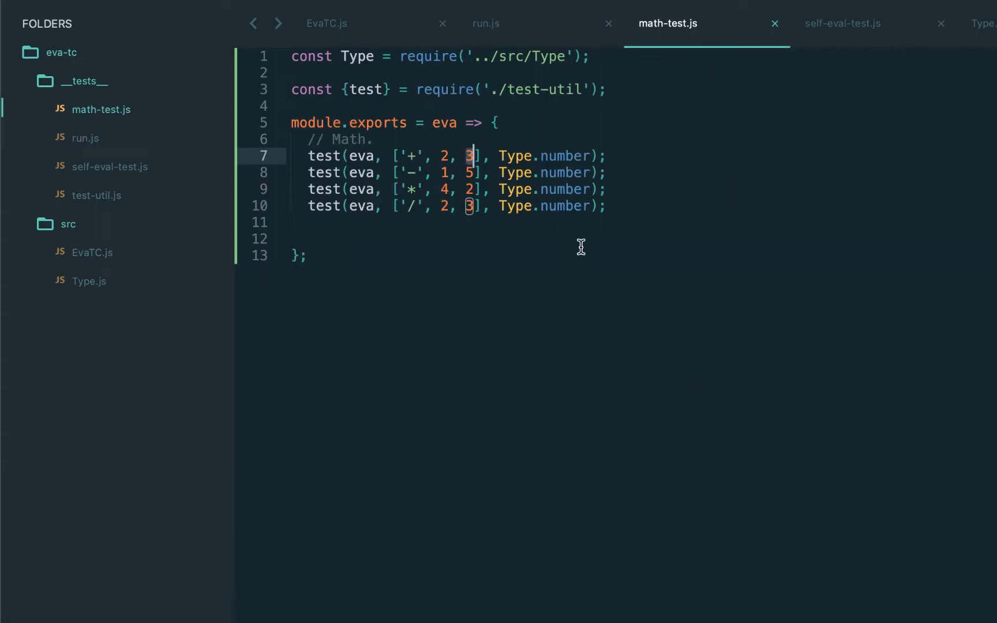
text("')
click(606, 206)
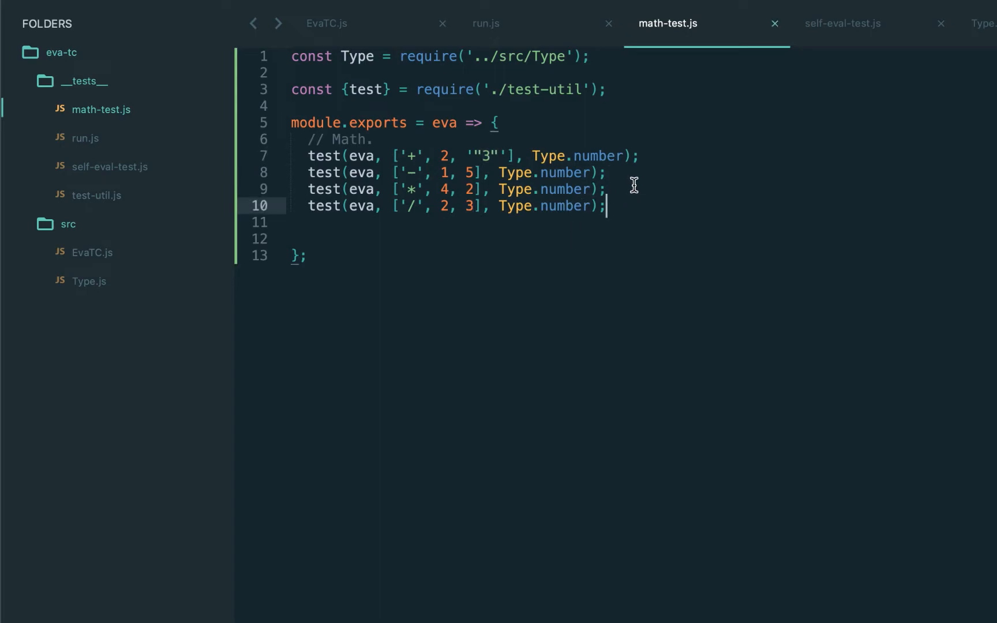
click(499, 23)
key(super+b)
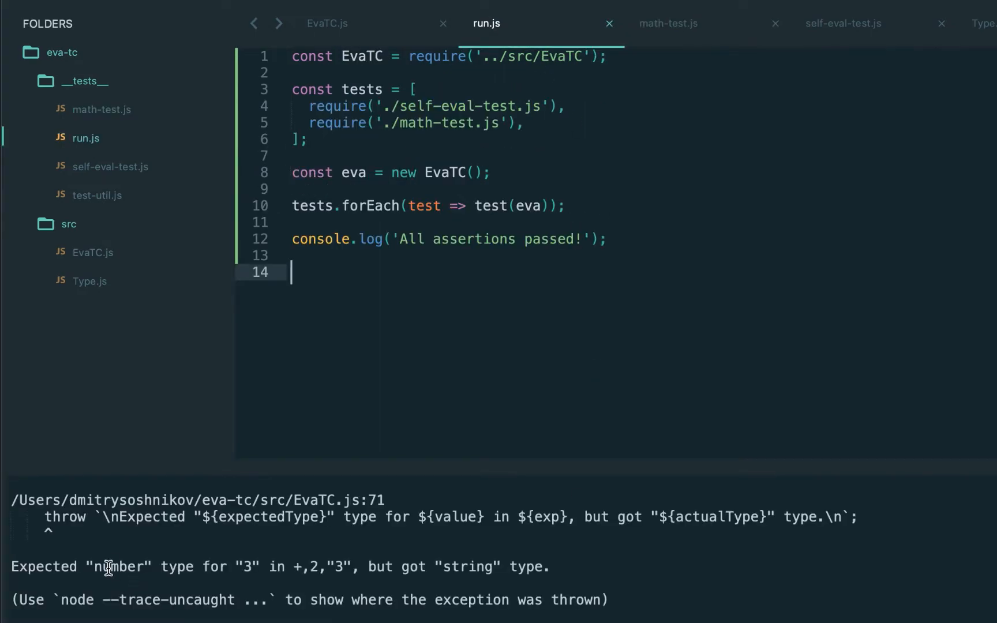
Read the expected type, offending value and actual type in the error output
double_click(109, 567)
drag(236, 566, 353, 566)
double_click(460, 566)
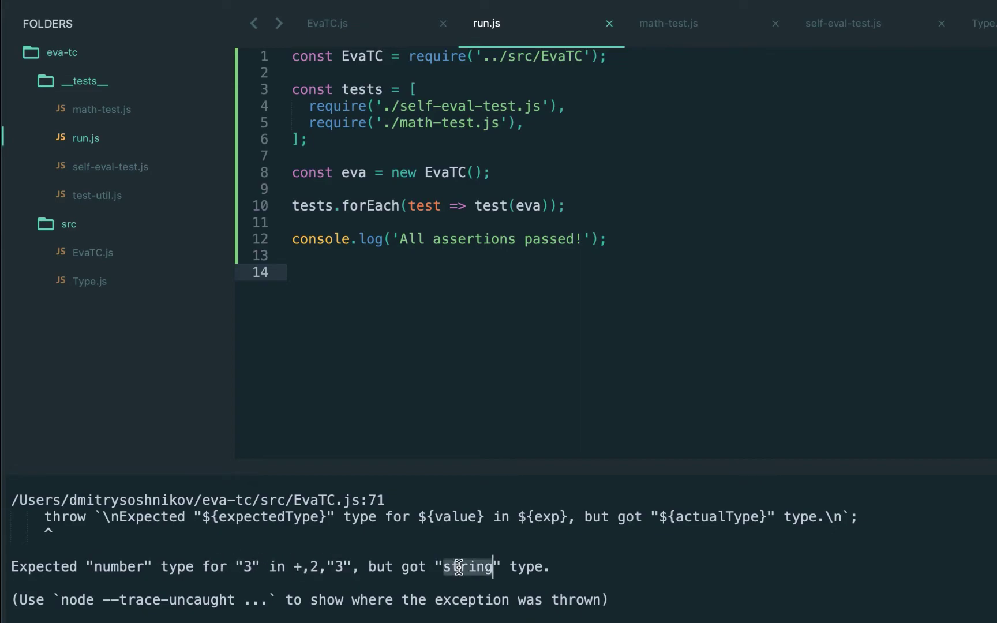
click(575, 568)
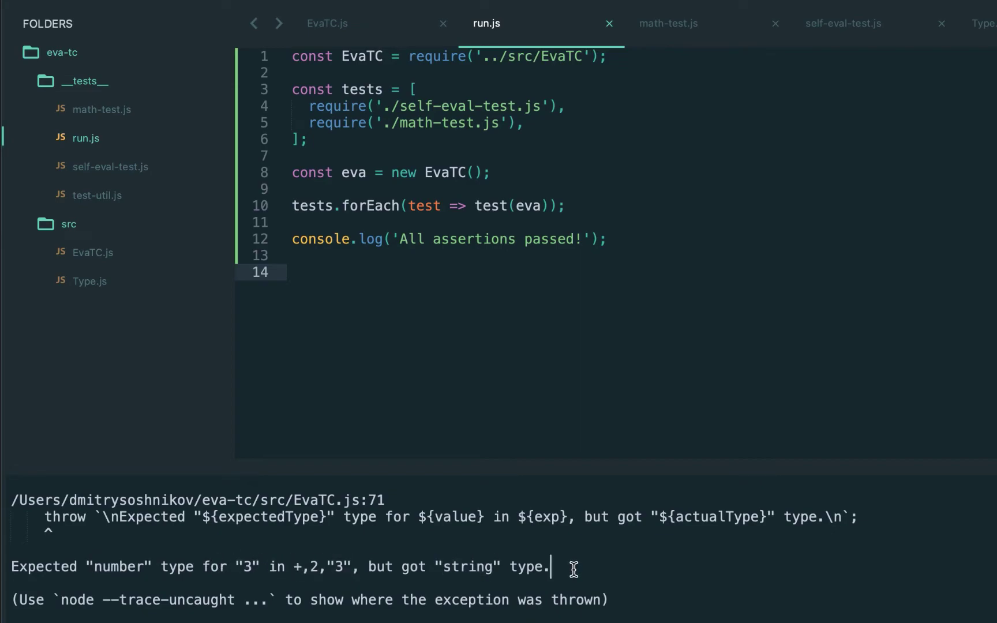
Swap the addition operands, rebuild, then restore the test to numeric 2 plus 3
click(683, 37)
click(477, 156)
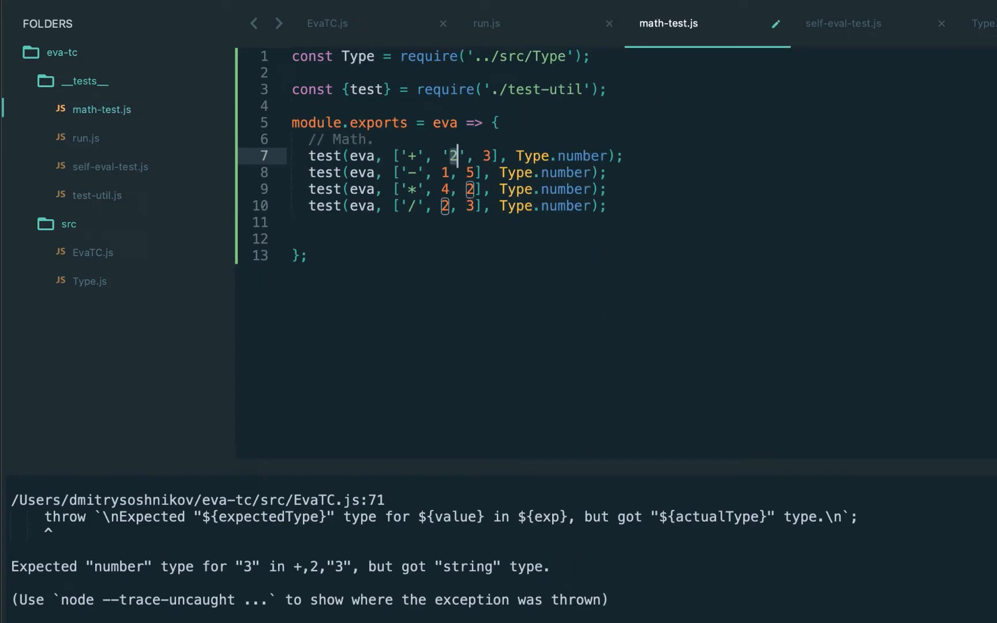
key(ctrl+t)
click(487, 24)
key(ctrl+b)
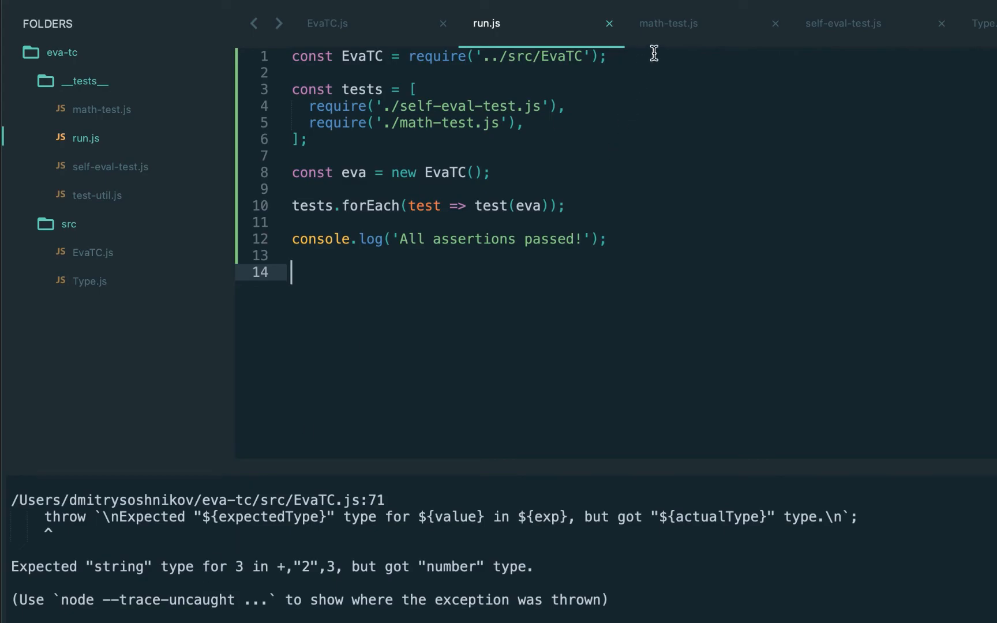
click(668, 23)
double_click(460, 156)
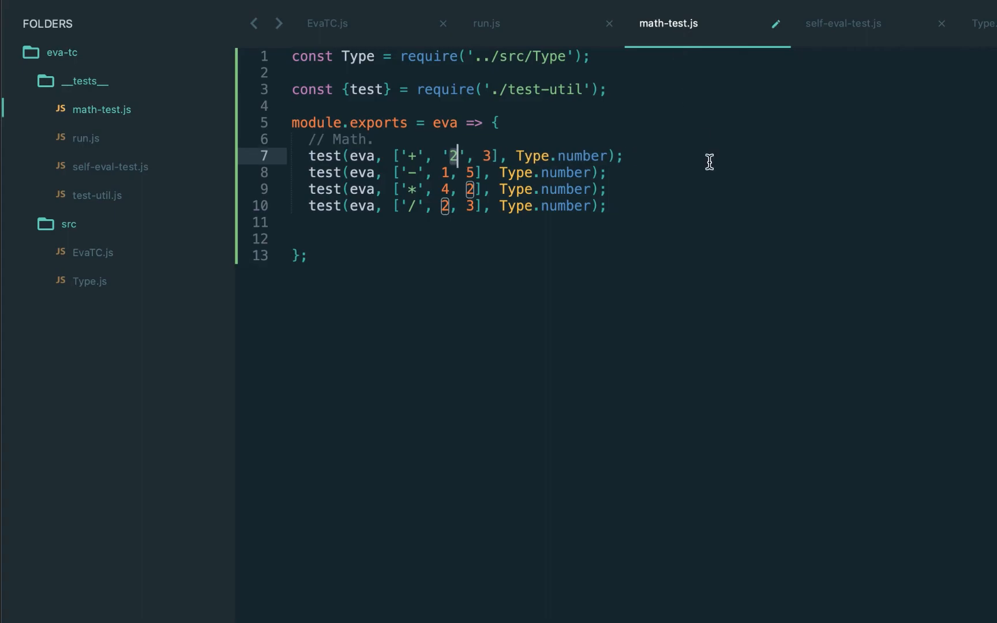
text(2)
Add a String concat test adding "Hello, " and "world!" expecting Type.string and save
click(296, 224)
key(Down)
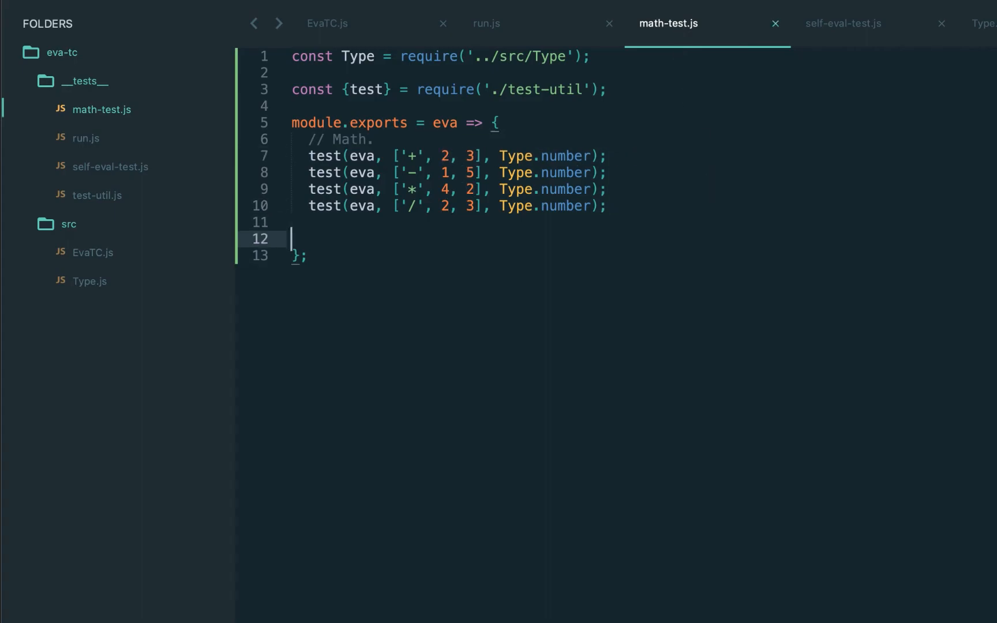
text(// String con)
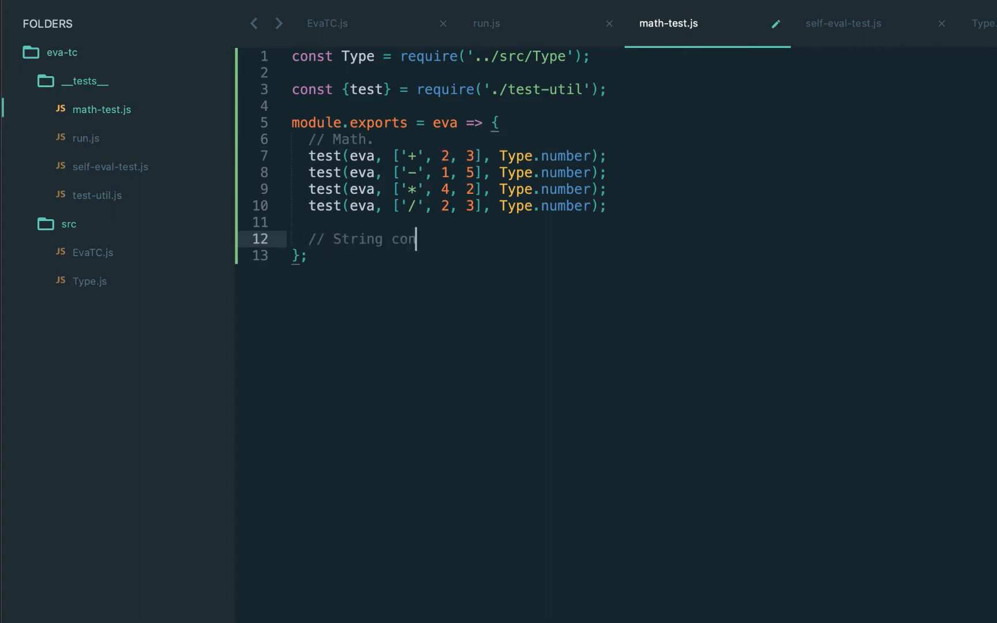
text(cat.)
key(Return)
text(test(eva, ['+', 2, 3], Type.number);)
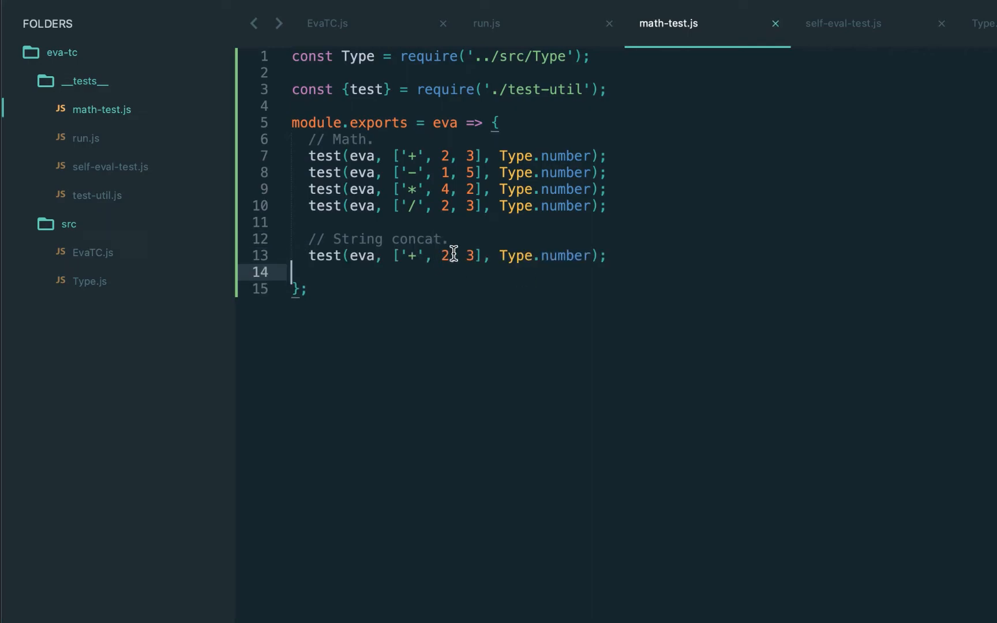
double_click(453, 256)
text('"Hello)
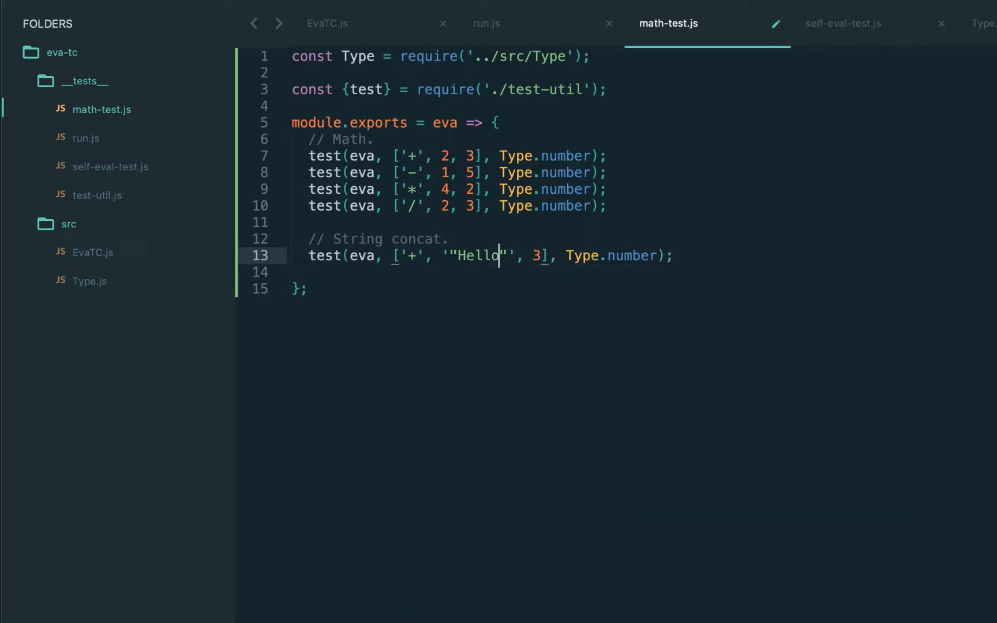
text(, "', '"world!"')
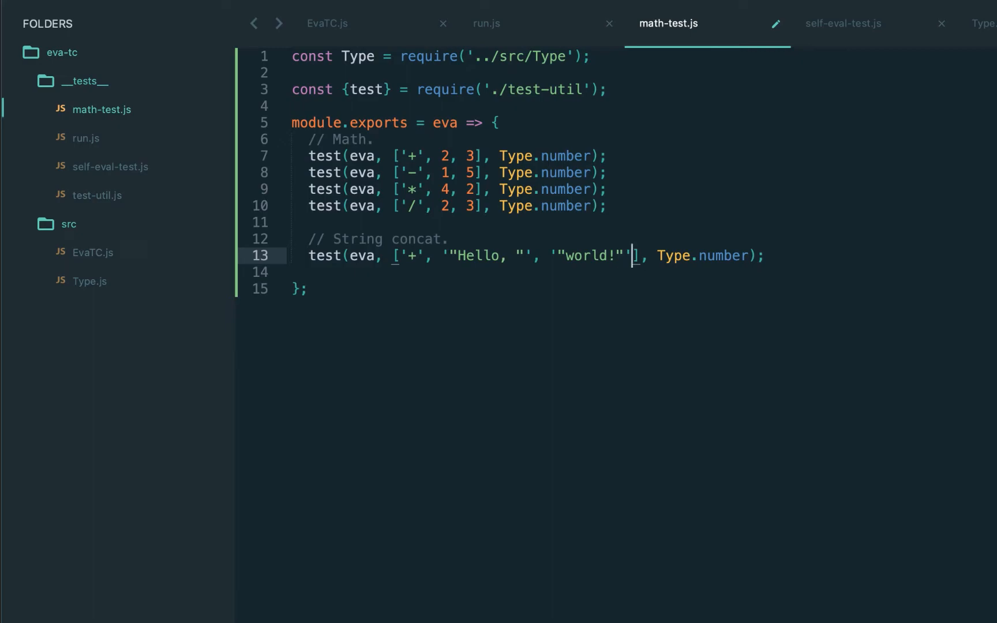
double_click(717, 256)
text(string)
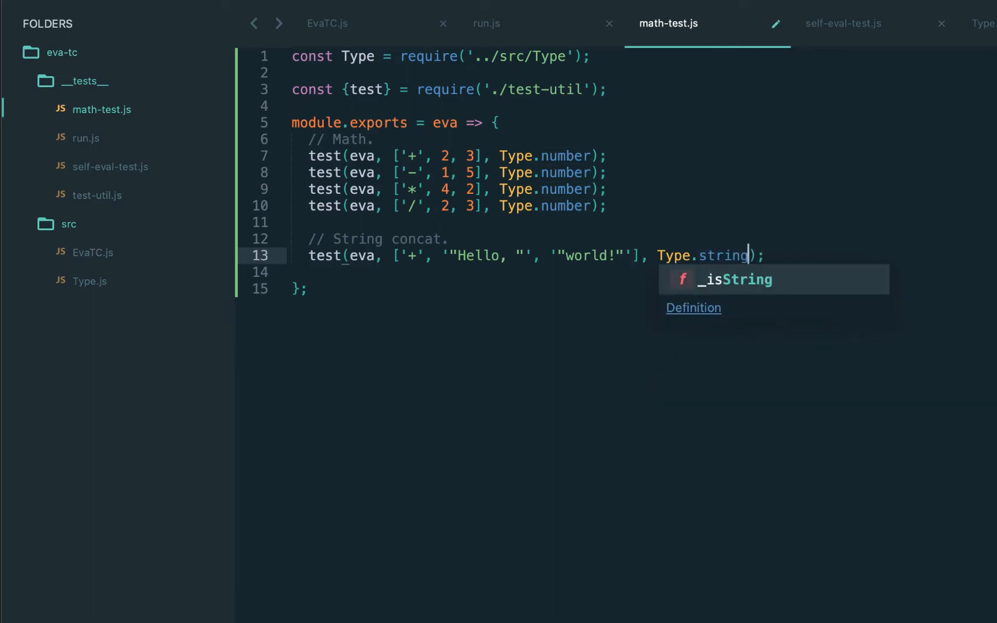
key(Escape)
key(End)
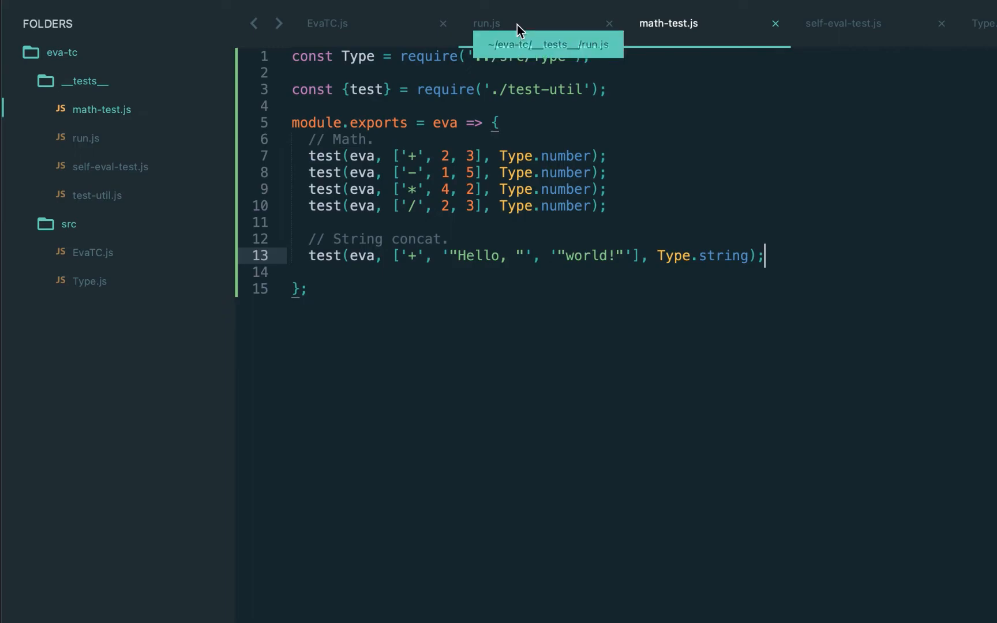
Run the suite, confirm all assertions passed, and revisit the binary _expect call in EvaTC.js
click(517, 24)
key(ctrl+b)
double_click(19, 484)
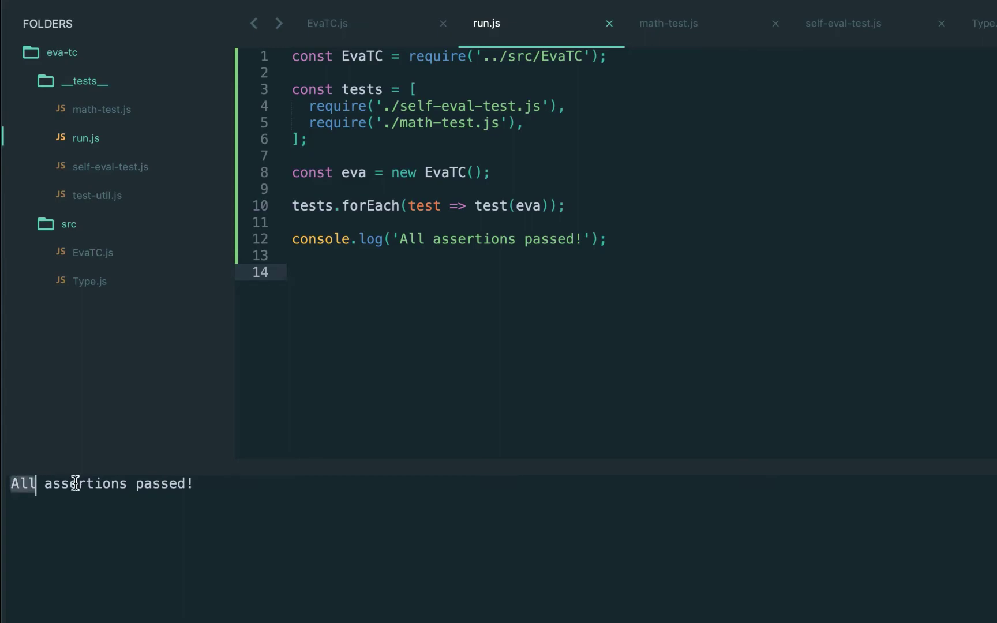
drag(19, 483, 295, 485)
click(336, 25)
scroll(459, 325, down, 2)
scroll(458, 326, down, 3)
click(502, 316)
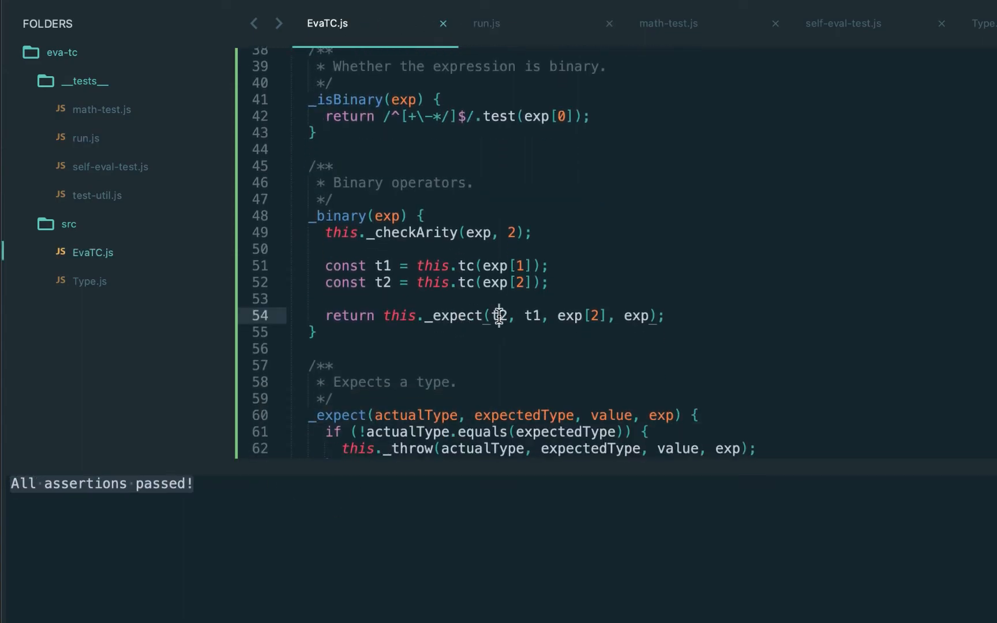
scroll(531, 315, down, 2)
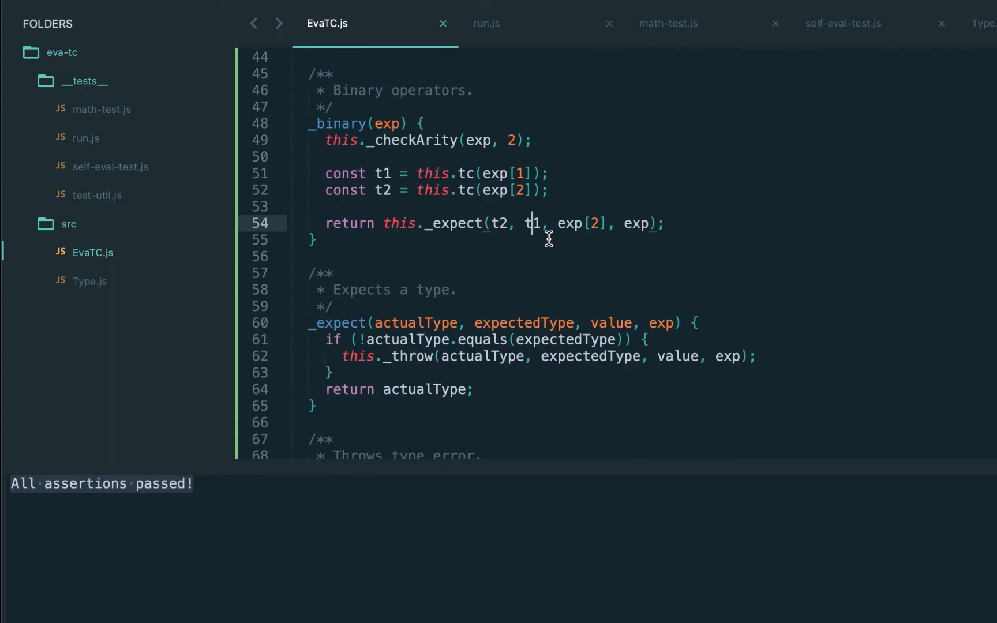
Duplicate the concat test with the minus operator, save and run it
click(668, 24)
key(ctrl+shift+d)
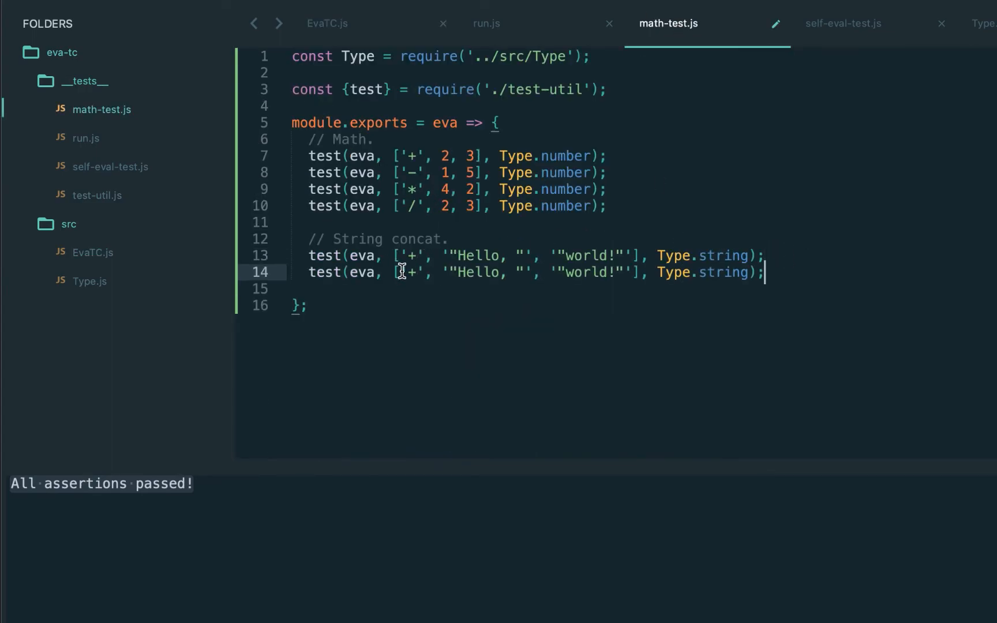
double_click(410, 273)
text(-)
click(837, 274)
key(ctrl+s)
click(499, 25)
key(ctrl+b)
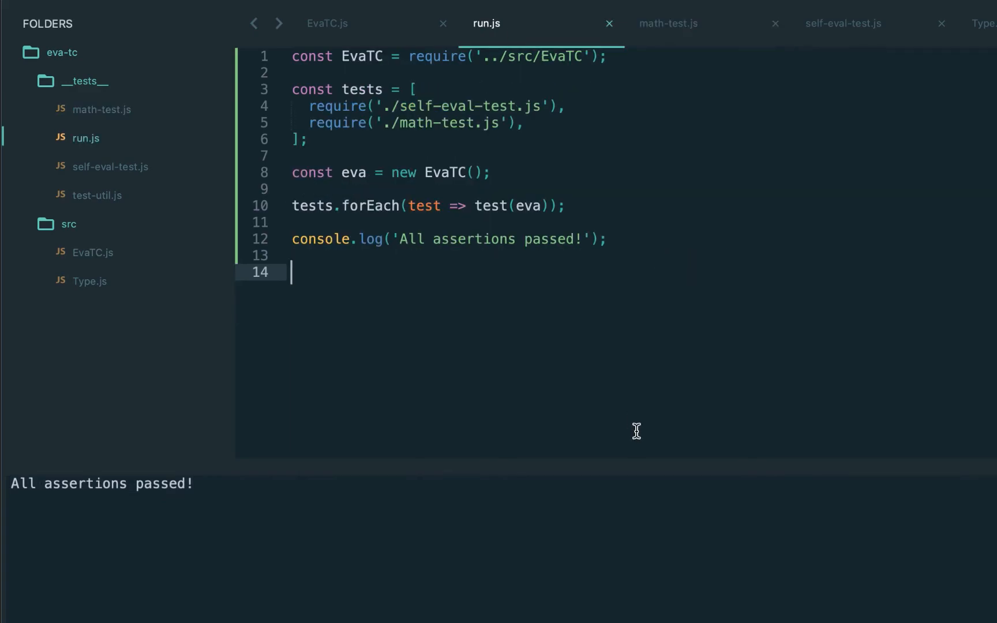
key(Escape)
Annotate the string subtraction test '// should throw!' and save
click(668, 24)
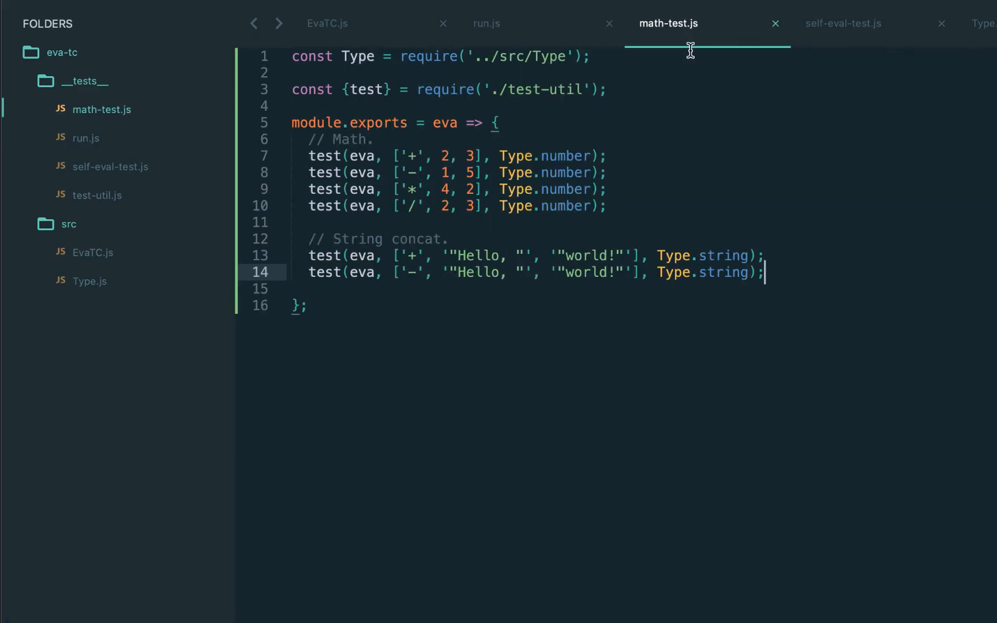
text(// should throw!)
key(ctrl+s)
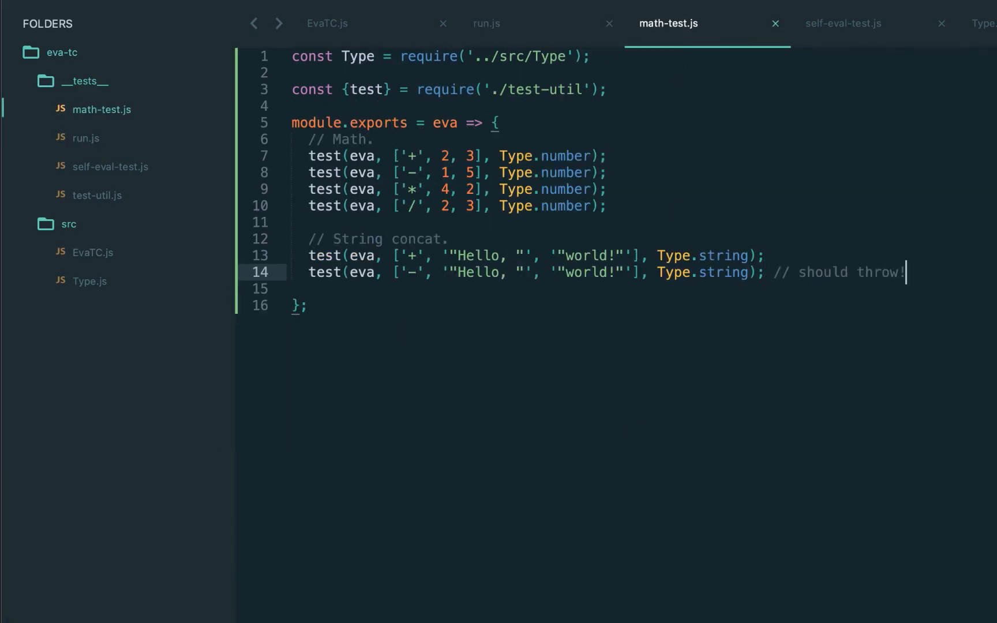
In _binary of EvaTC.js, fetch allowedTypes via this._getOperandTypesForOperator(operator)
click(328, 23)
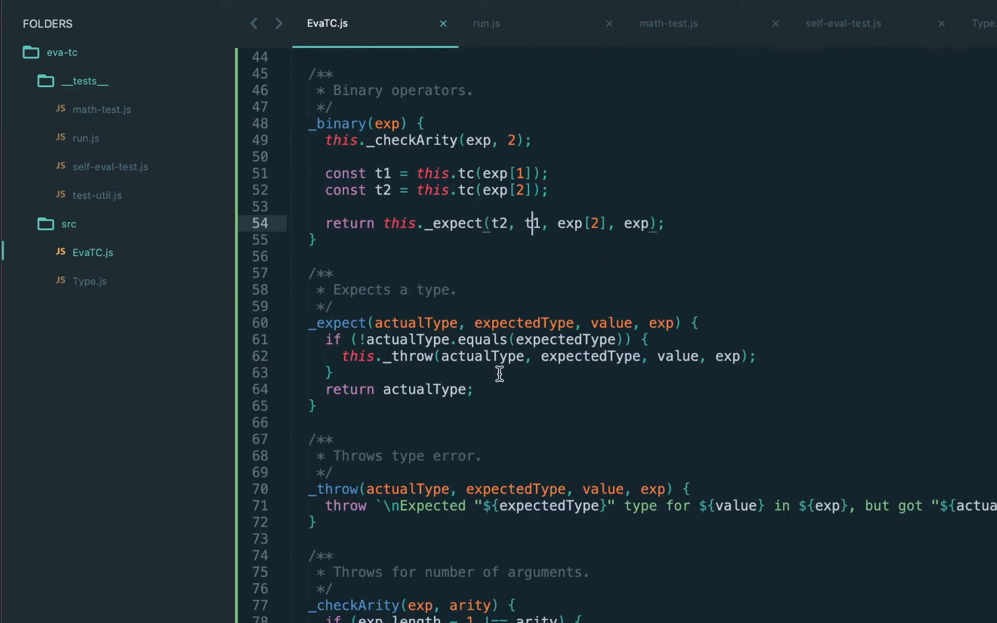
click(513, 190)
key(Return)
key(Return)
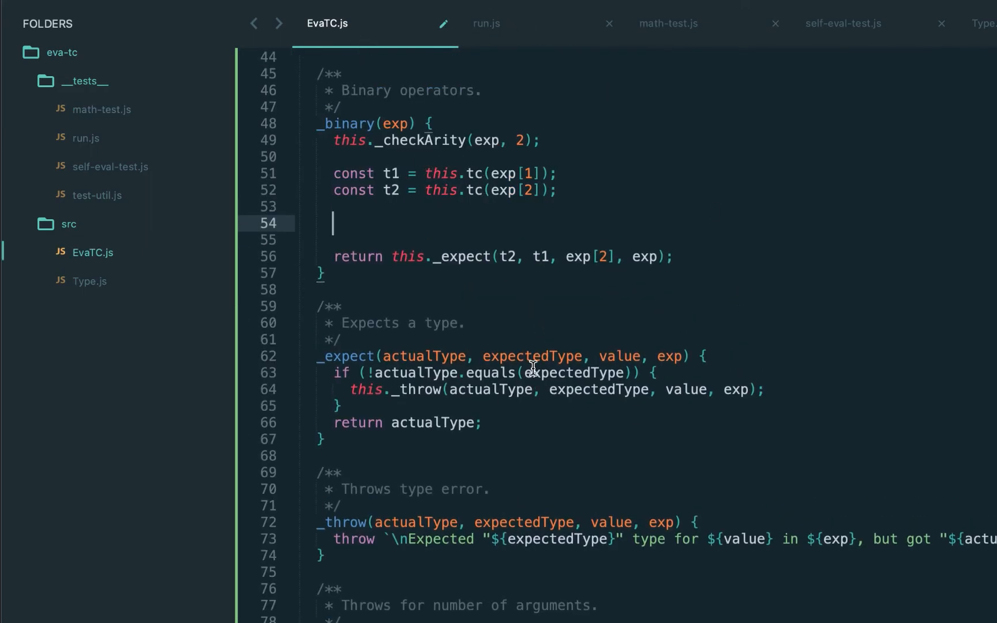
key(ctrl+v)
double_click(620, 224)
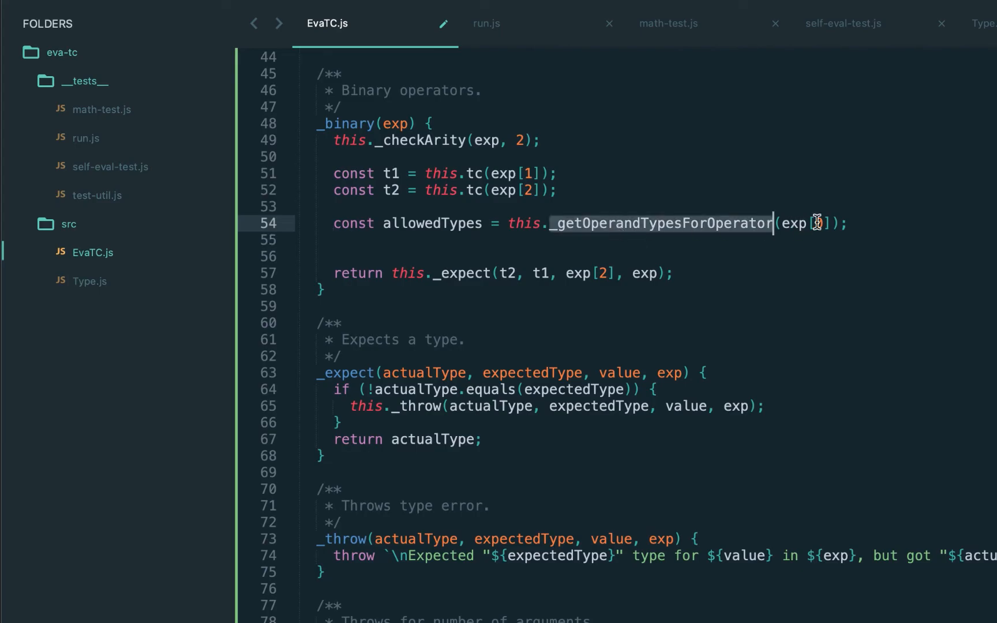
double_click(435, 224)
click(881, 226)
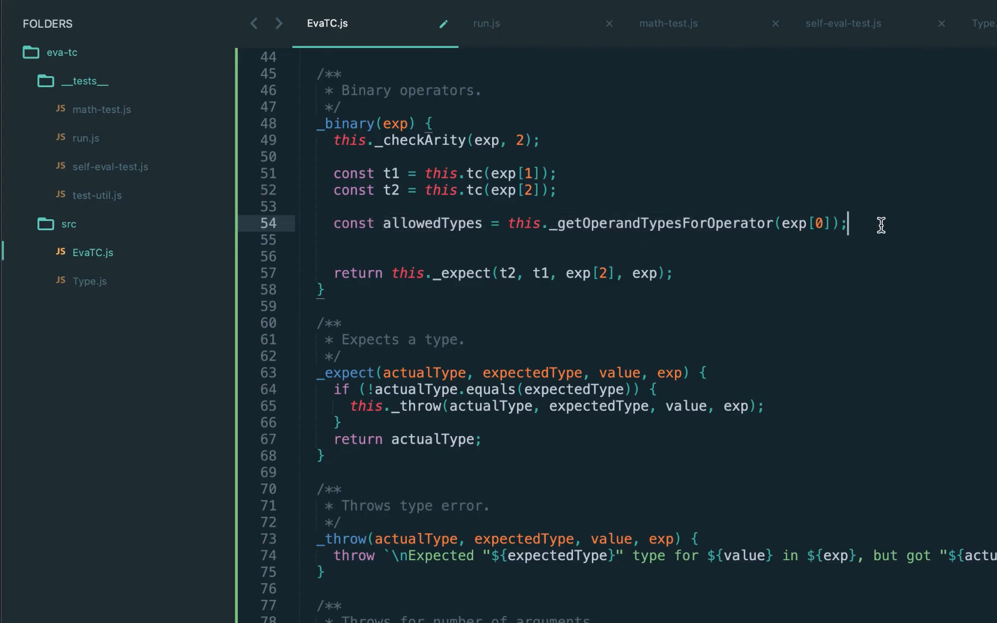
Add this._expectOperatorType(t1/t2, allowedTypes, exp) checks for both operands in _binary
key(Return)
text(this._expectOperatorType(t1, allowedTypes, exp);     this._expectOperatorType(t2, allowedTypes, exp);)
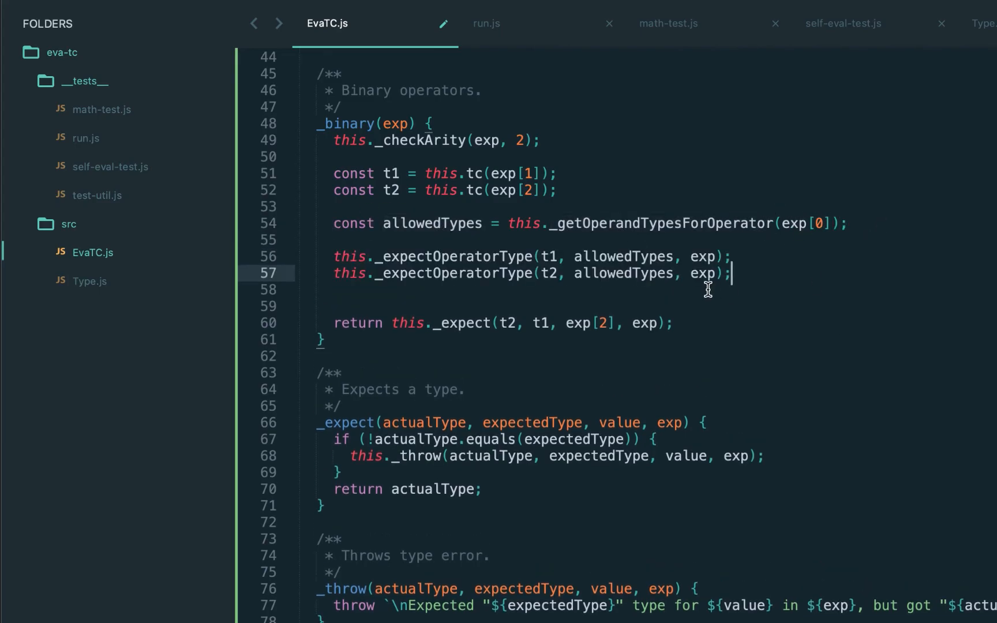
double_click(478, 258)
click(548, 257)
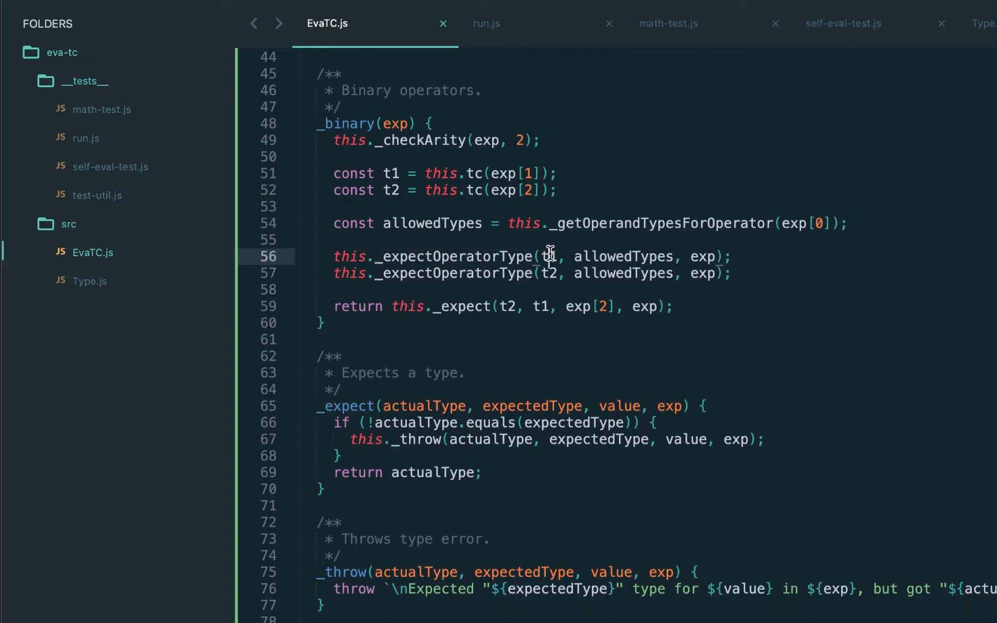
double_click(646, 224)
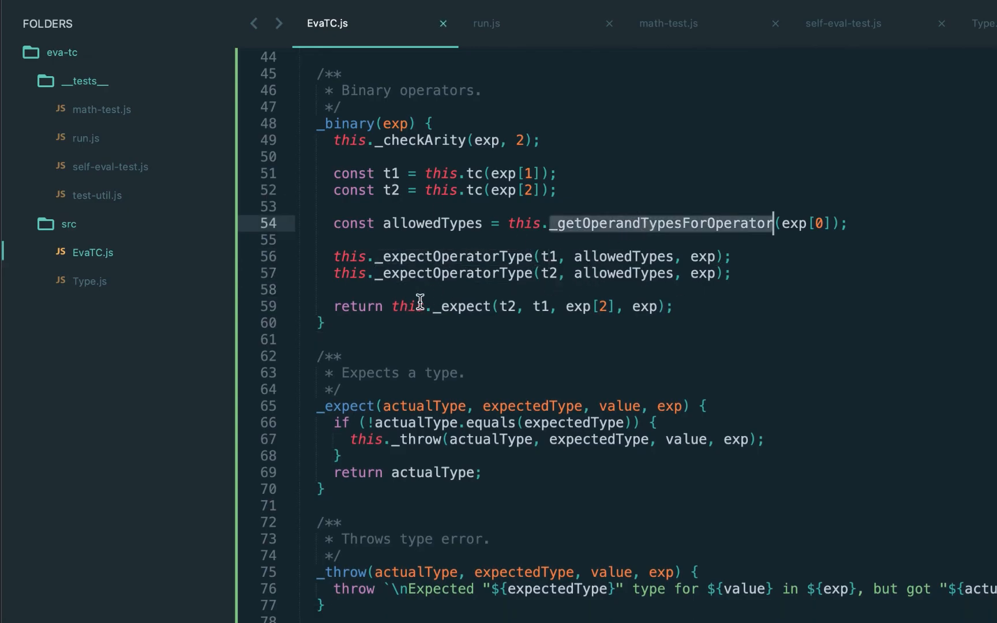
click(374, 326)
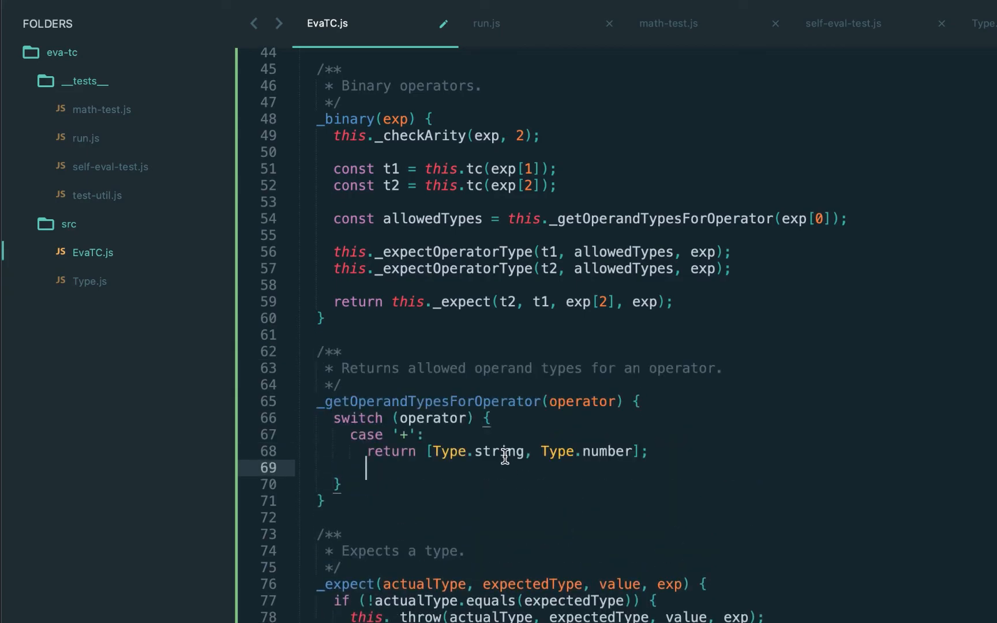
Switch on operator: [Type.string, Type.number] for '+', [Type.number] for '-', '/', '*', else throw 'Unknown operator'
click(554, 471)
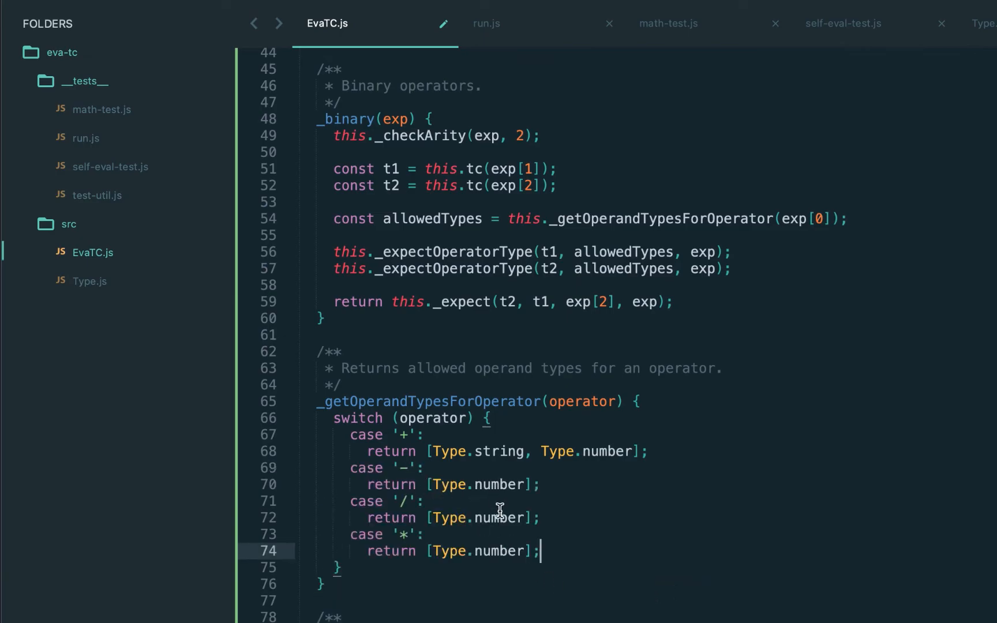
key(Return)
text(throw `Unknown operator: ${operator}.`;)
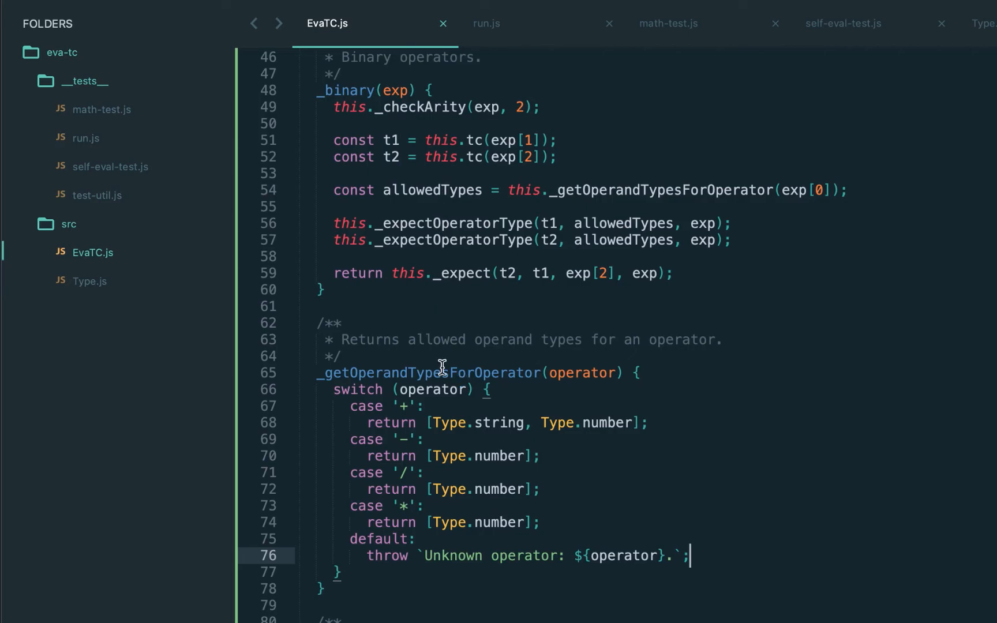
double_click(474, 226)
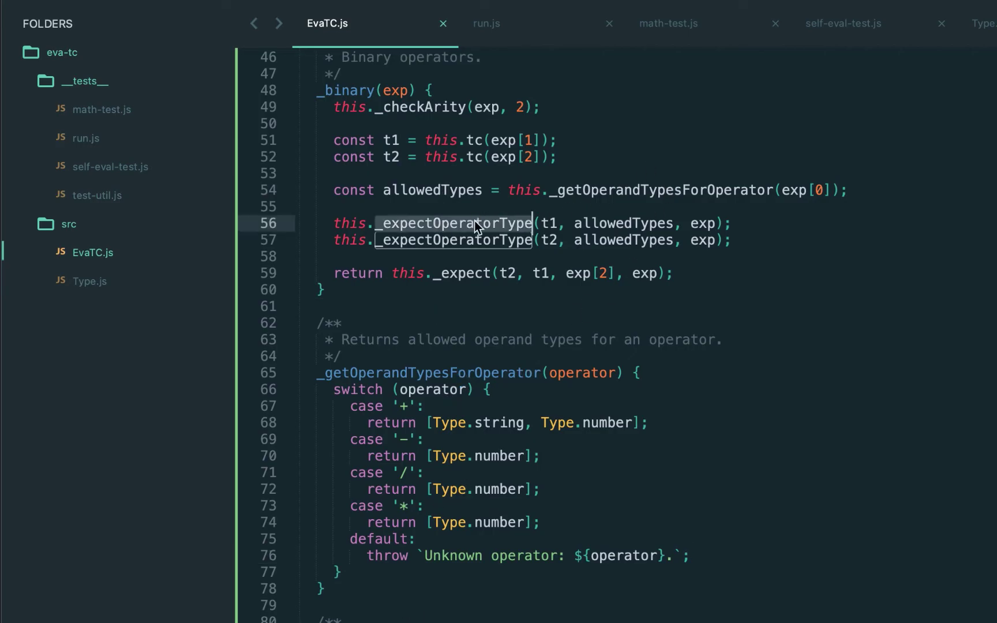
click(357, 592)
scroll(358, 589, down, 2)
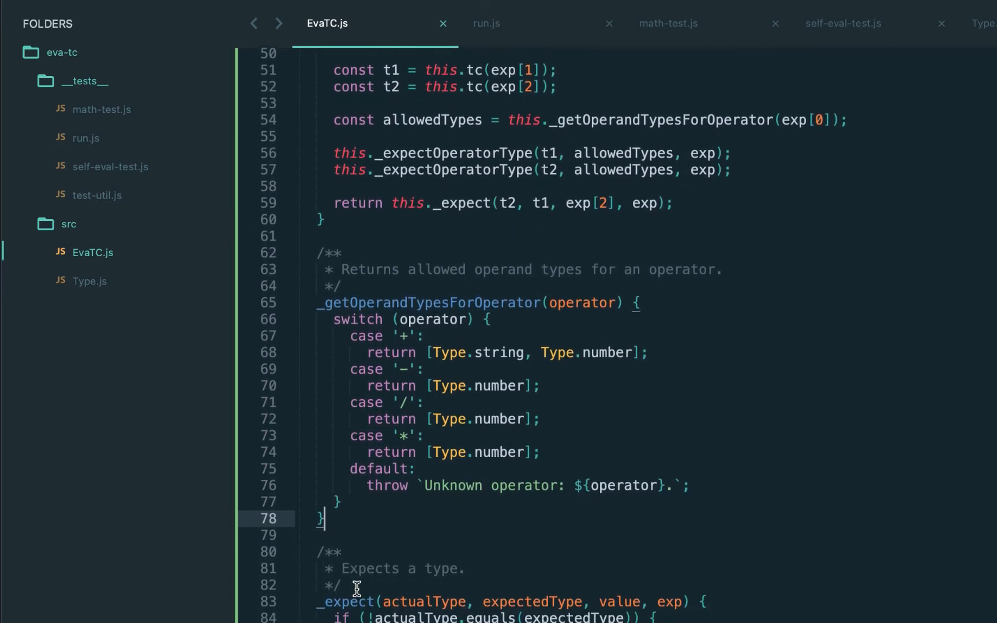
Define _expectOperatorType(type_, allowedTypes, exp) throwing 'Unexpected type' when no allowed type equals type_
key(ctrl+v)
key(Return)
scroll(499, 312, down, 4)
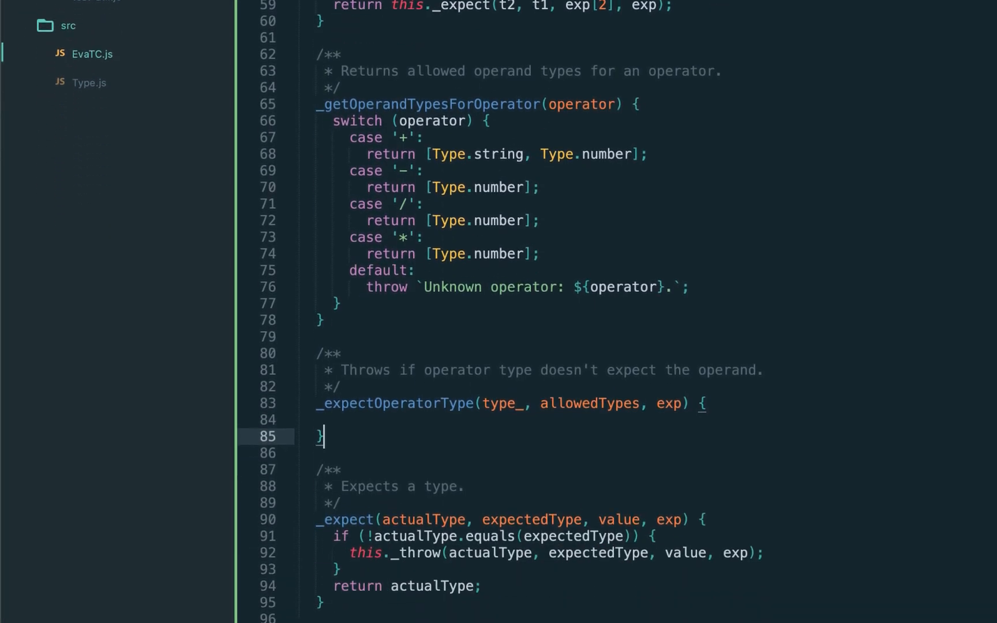
text(if (!allowedTypes.some(t => t.equals(type_))) {       throw `\nUnexpected type: ${type_} in ${exp}, allowed: ${allowedTypes}`;     })
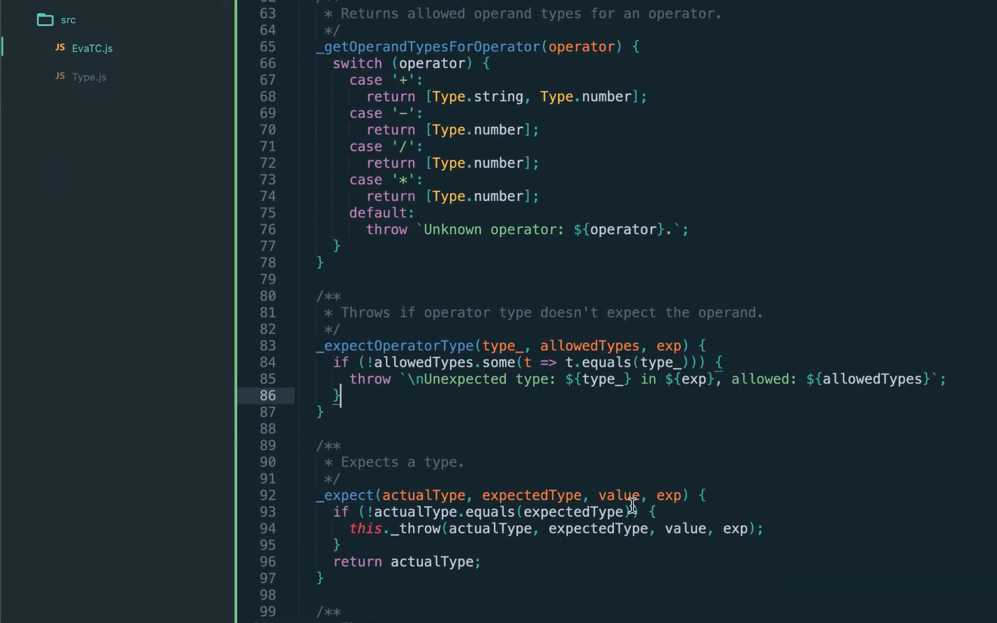
click(500, 362)
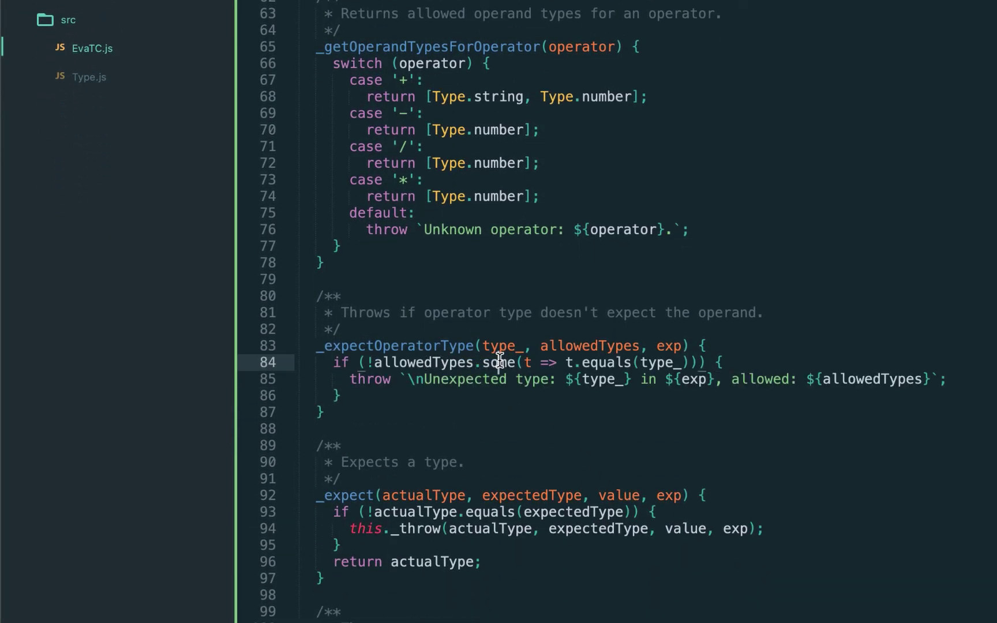
click(601, 363)
click(654, 395)
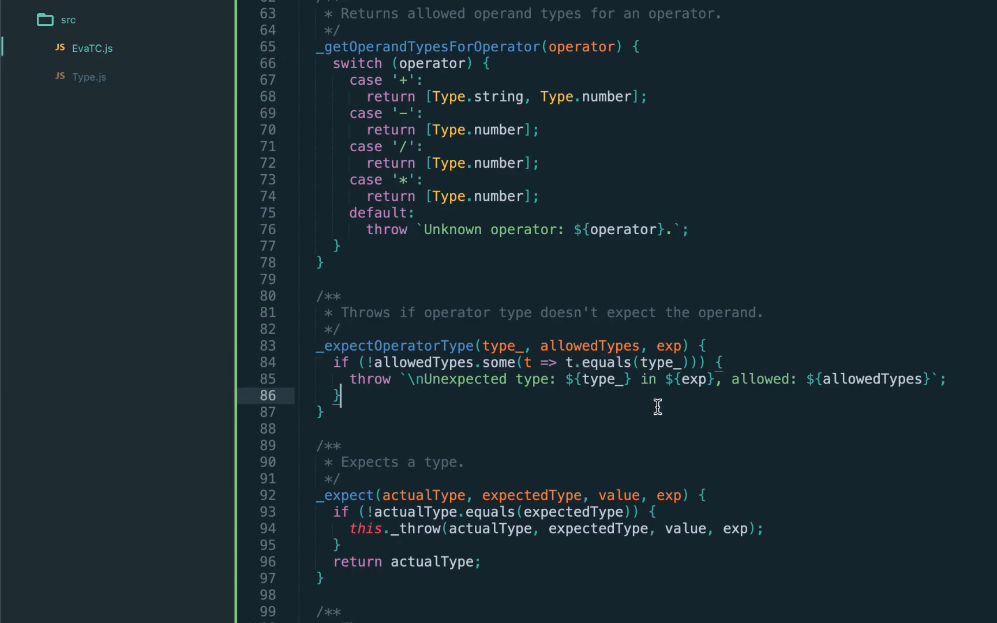
scroll(658, 407, up, 5)
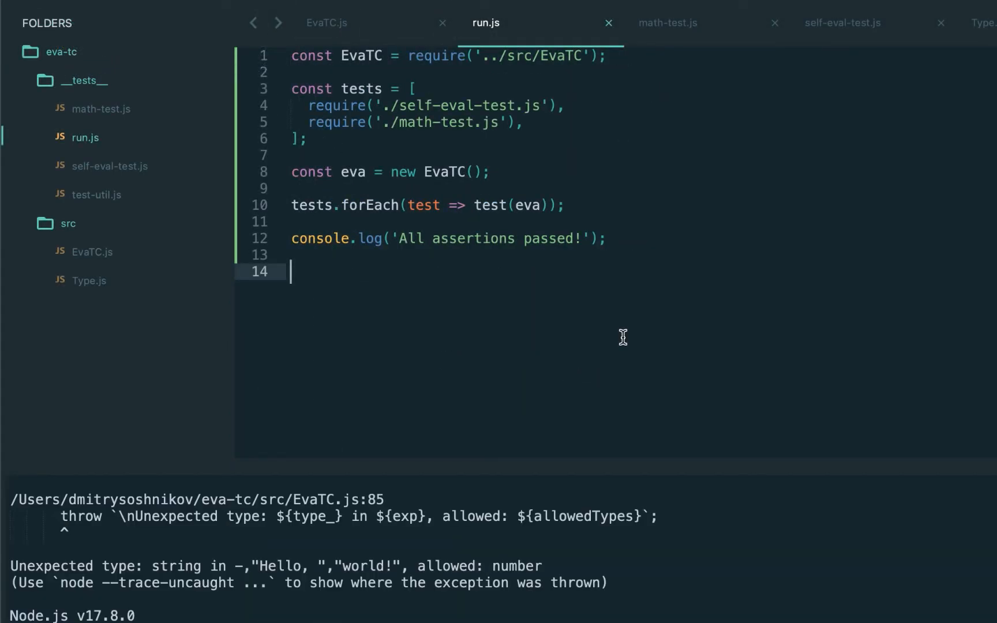
Read the 'Unexpected type: string' error for the failing string-minus expression in the output
double_click(51, 569)
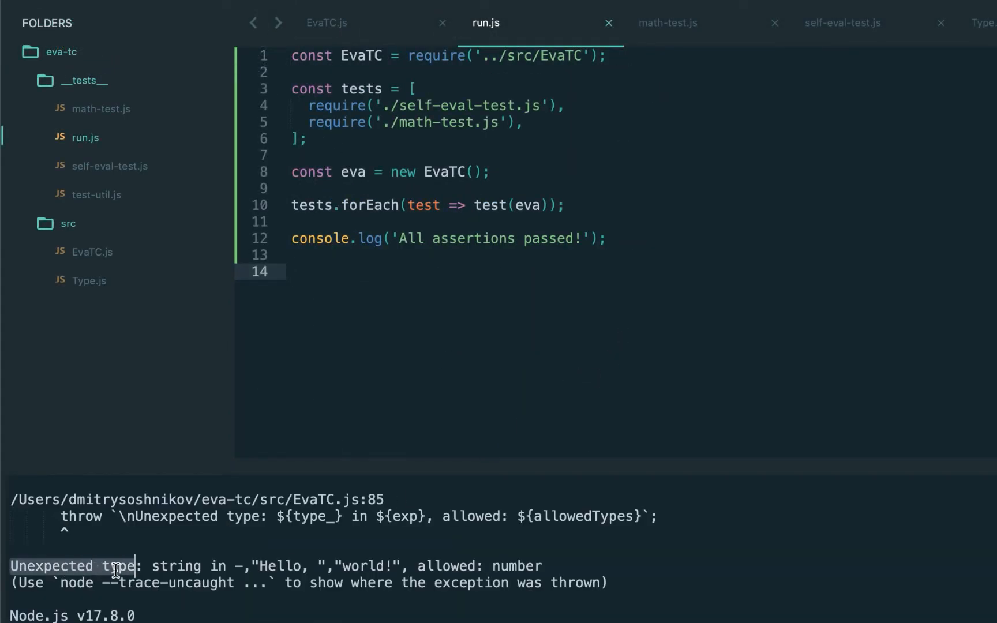
click(168, 569)
double_click(167, 569)
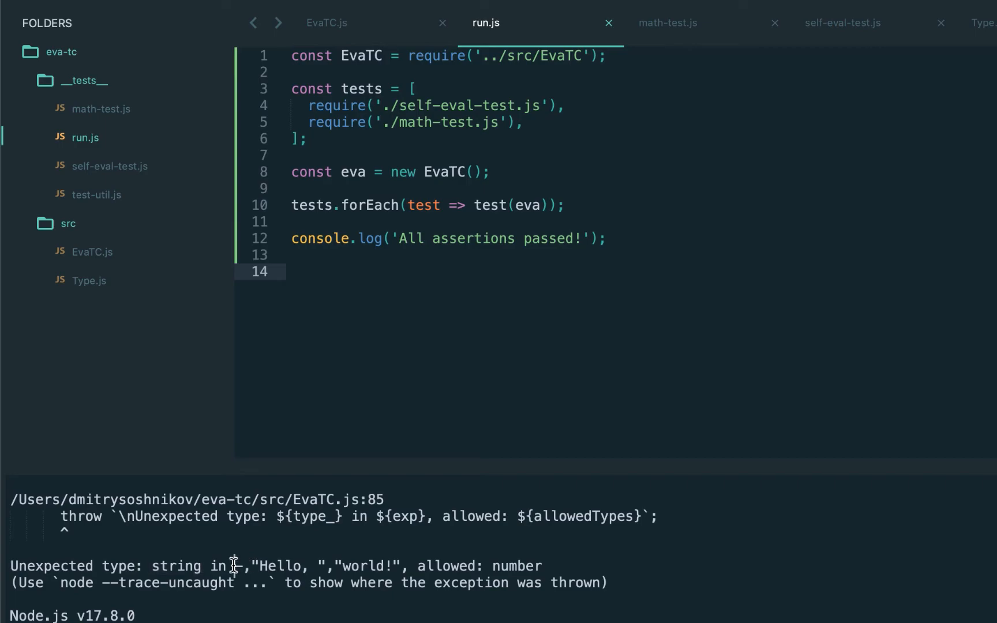
drag(234, 565, 403, 566)
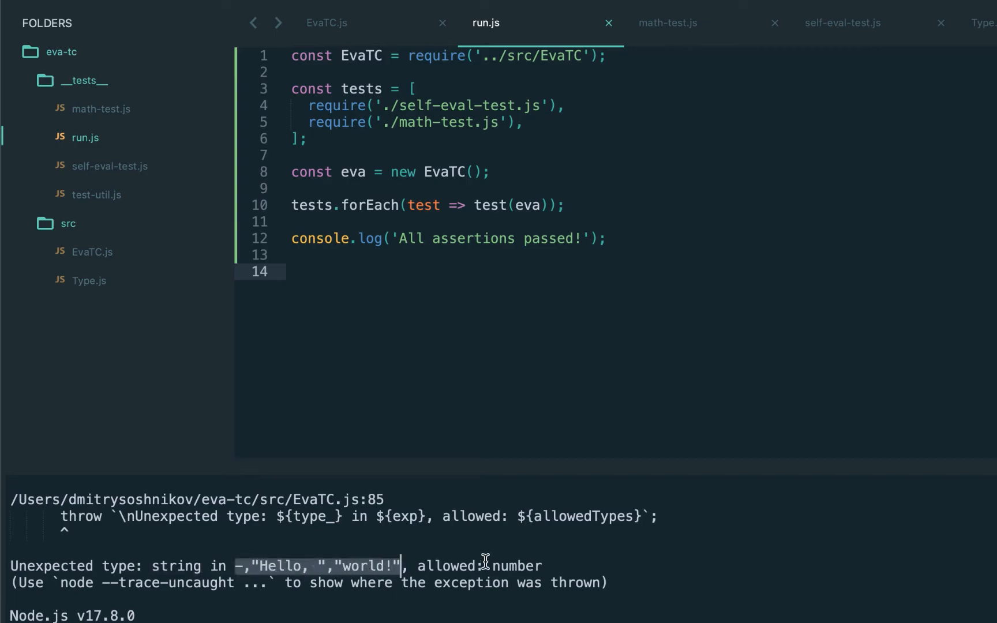
double_click(519, 566)
click(543, 566)
Delete the string-minus test from math-test.js and rerun from run.js so all assertions pass
click(706, 30)
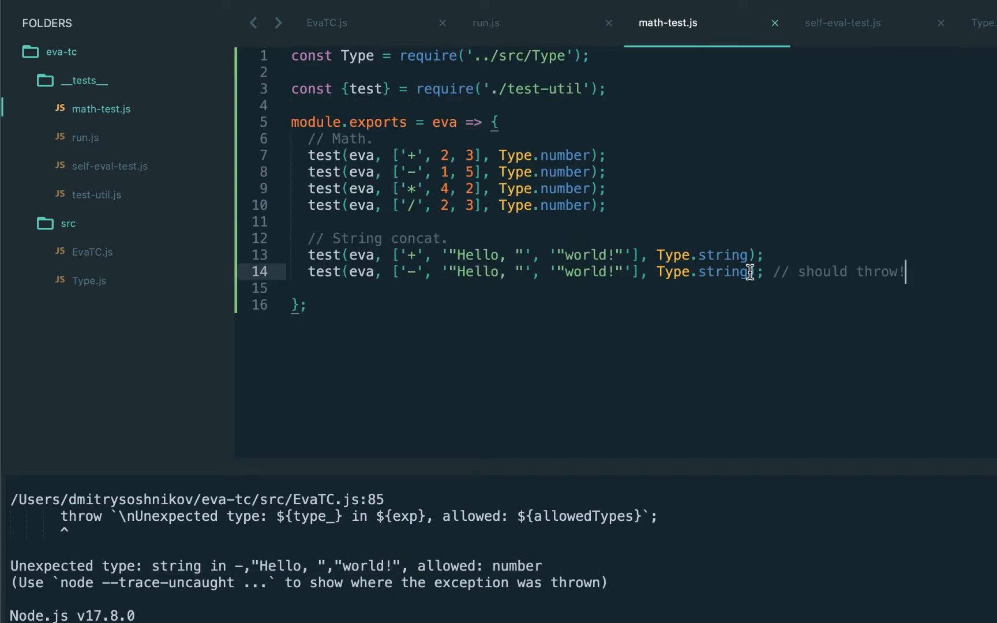
key(ctrl+shift+k)
click(486, 23)
key(ctrl+b)
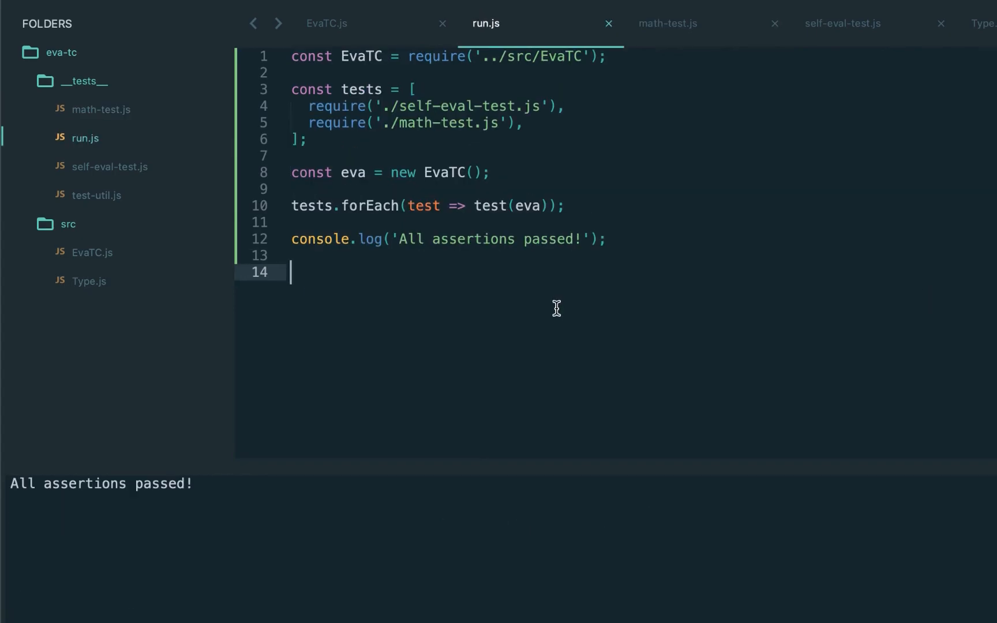
click(386, 23)
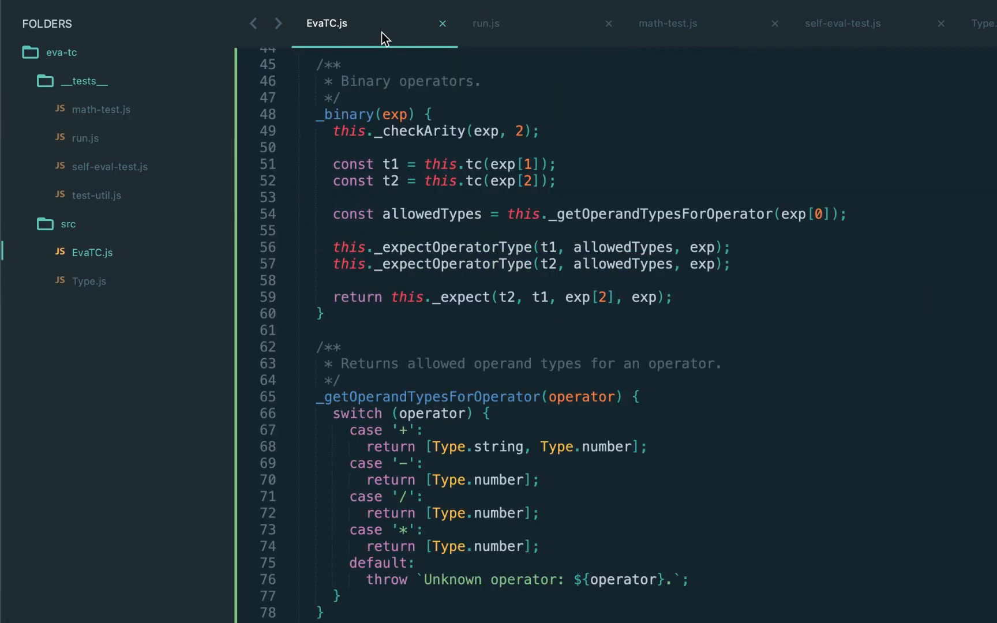
scroll(654, 448, up, 5)
scroll(655, 447, up, 2)
scroll(654, 448, up, 3)
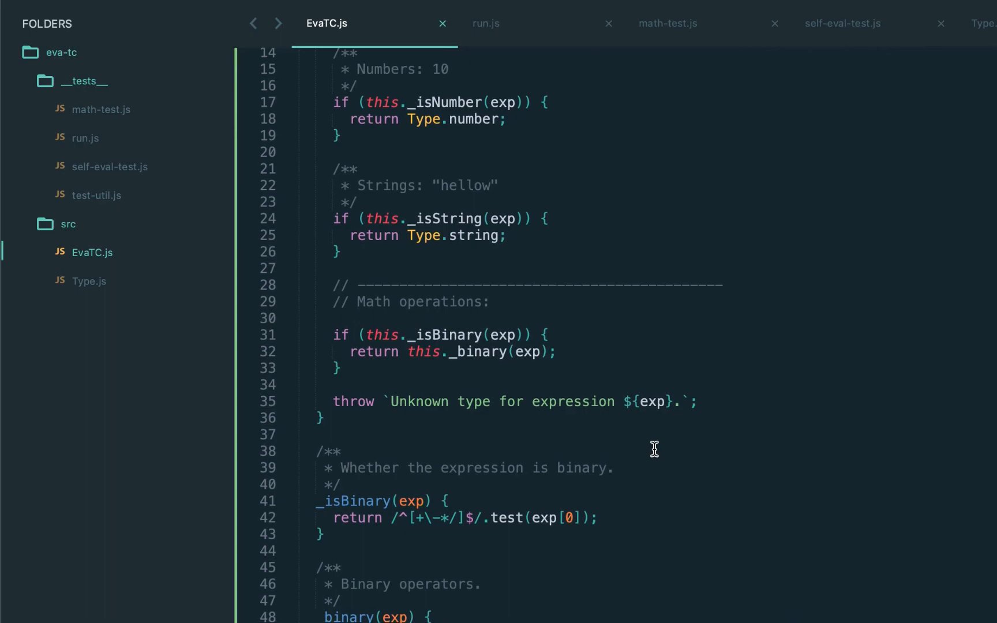
scroll(546, 390, up, 2)
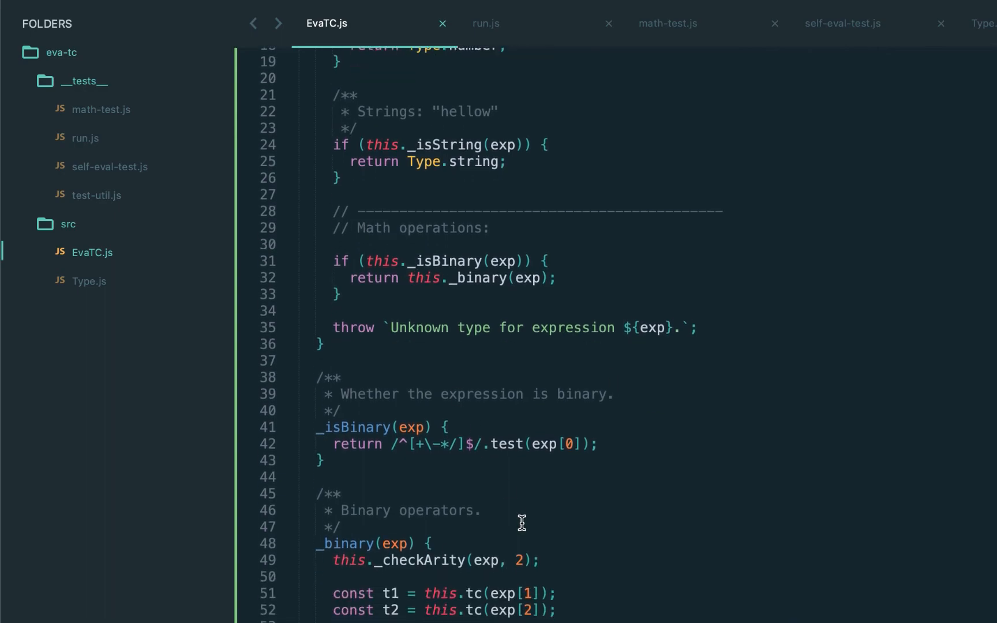
scroll(522, 522, down, 2)
scroll(523, 522, down, 3)
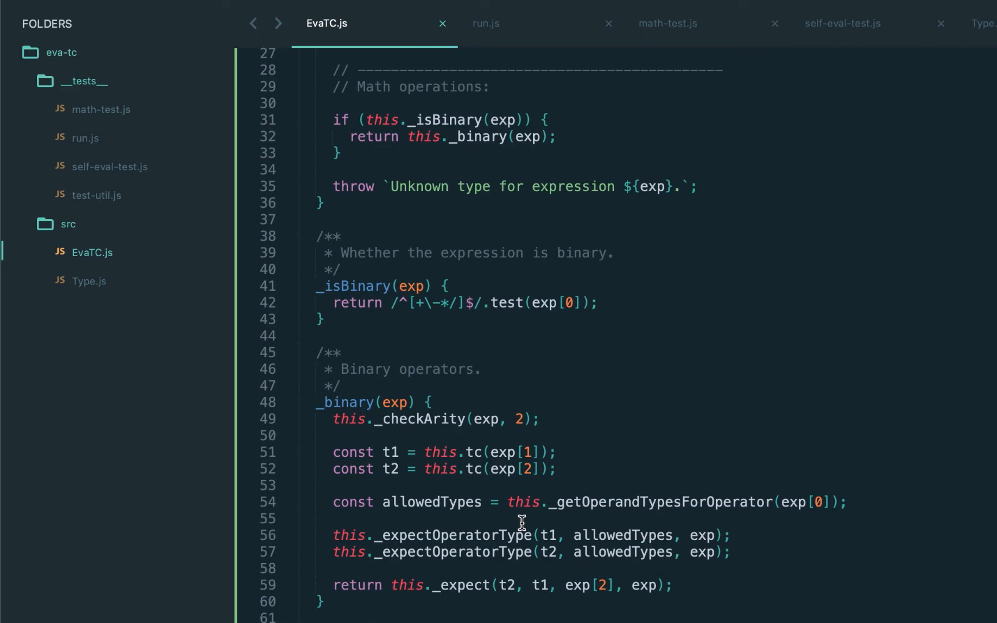
scroll(522, 523, down, 3)
scroll(522, 523, down, 1)
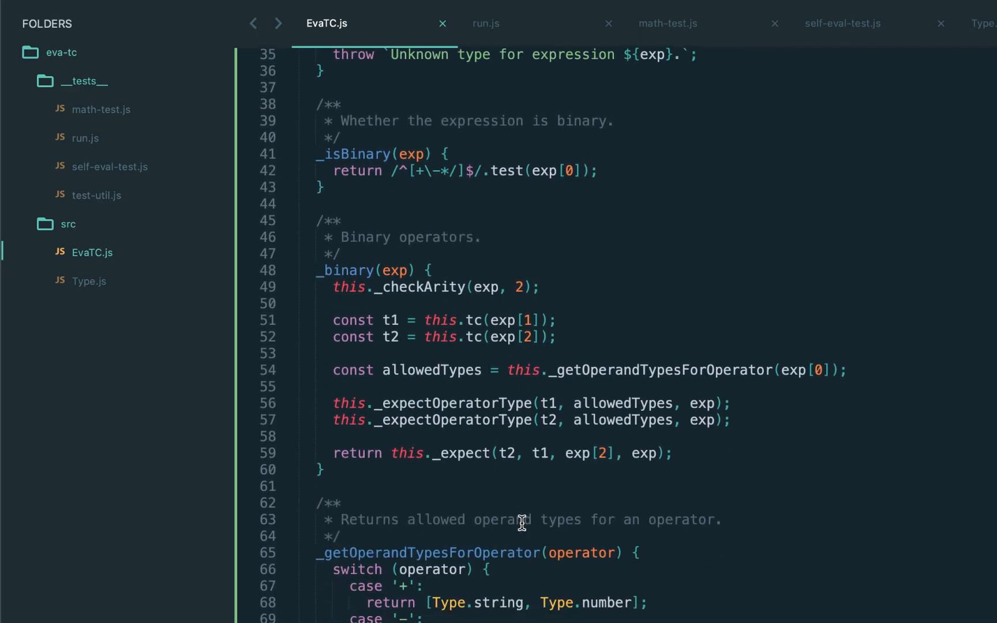
scroll(522, 522, down, 3)
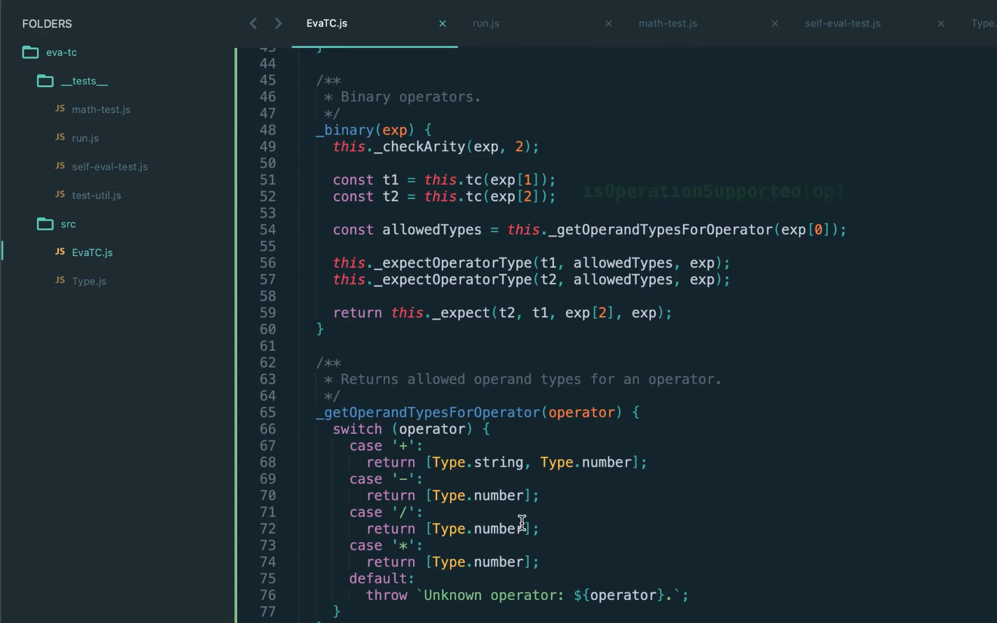